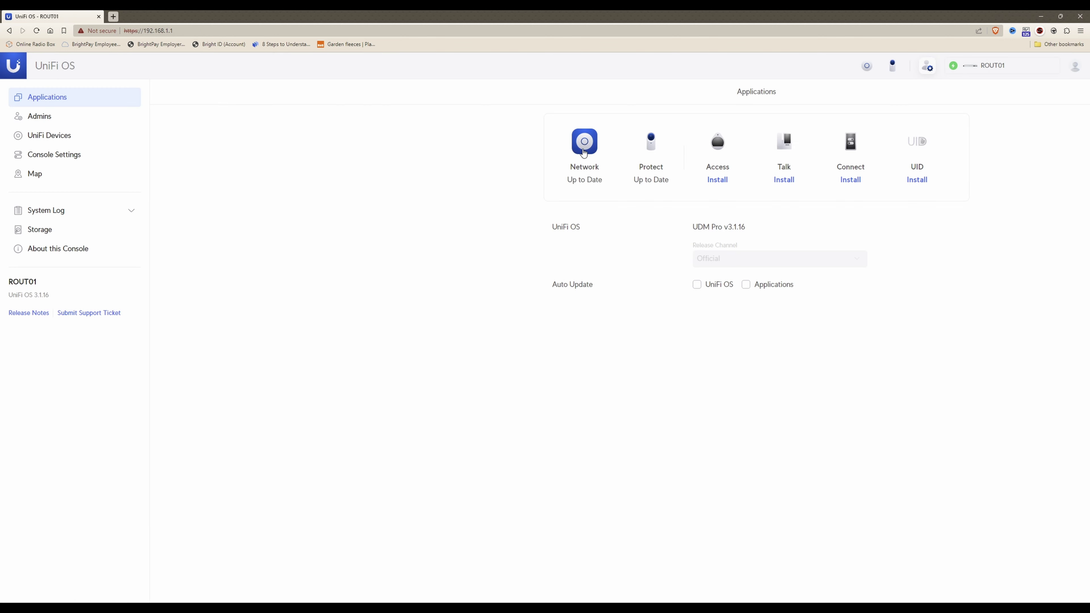
# - Open the Network application's Teleport & VPN settings and start creating a new VPN server
pyautogui.moveTo(590, 193)
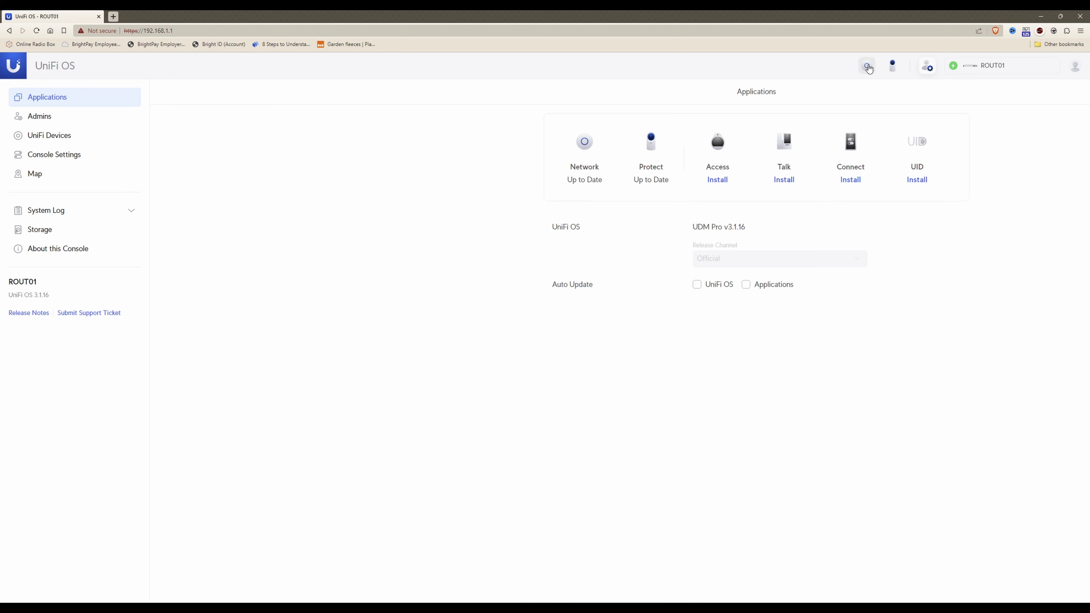
pyautogui.click(868, 67)
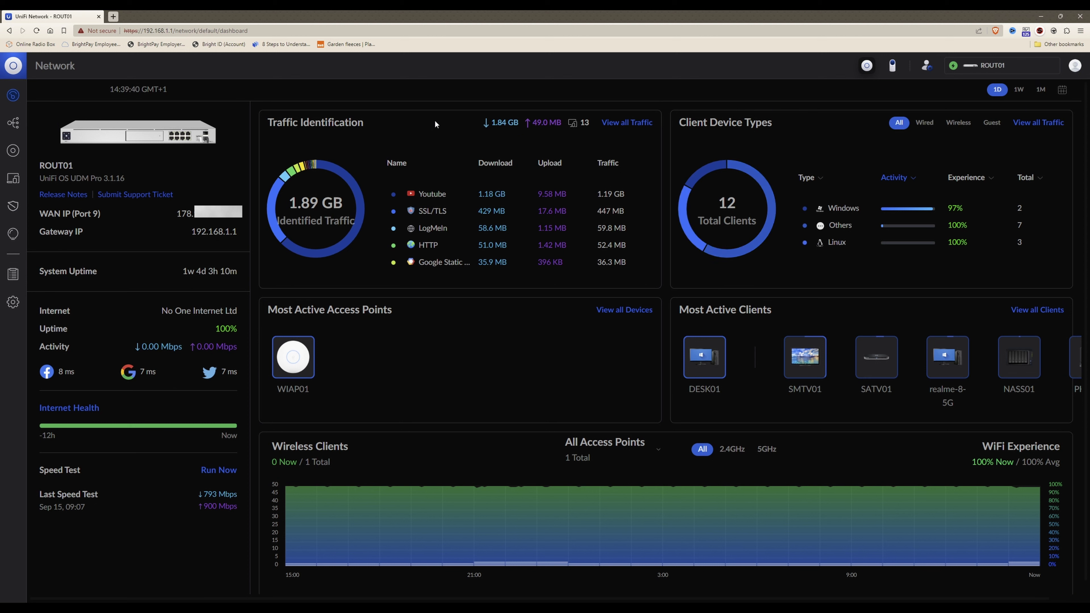
pyautogui.click(15, 305)
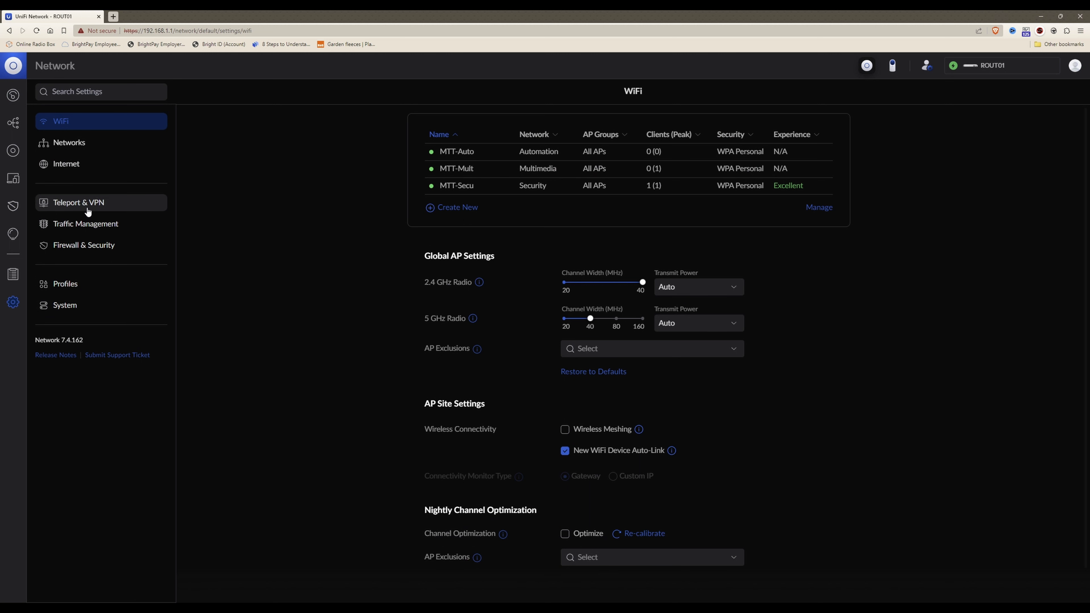
pyautogui.click(101, 206)
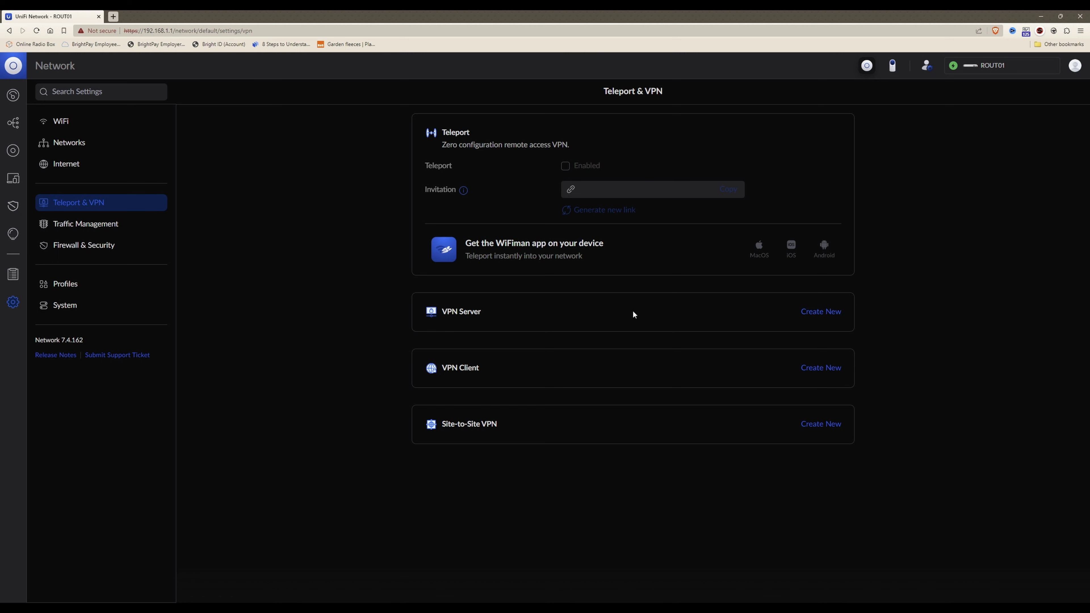
pyautogui.click(830, 315)
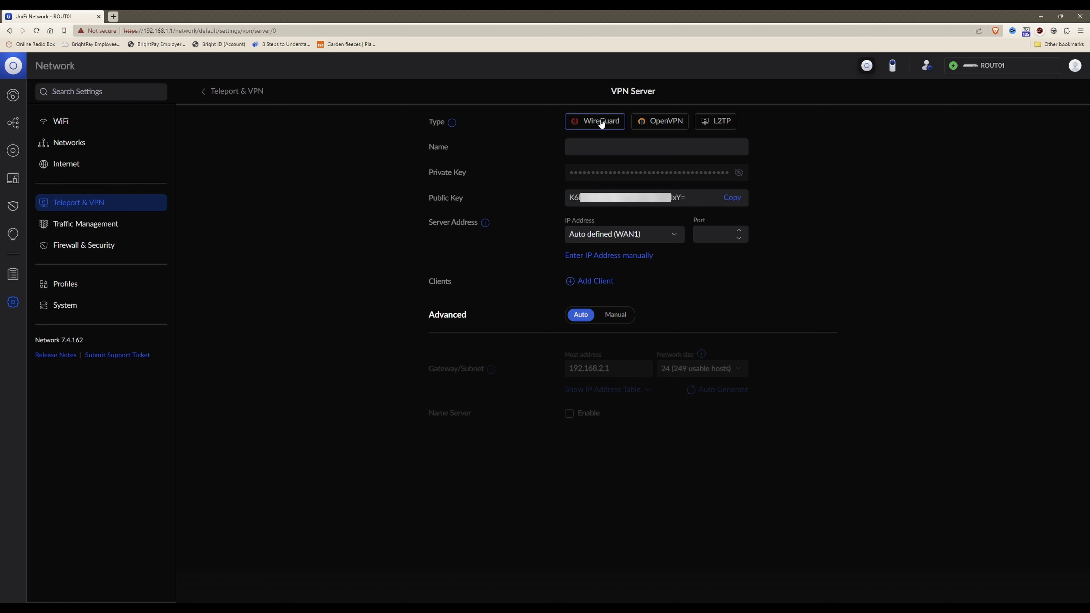
# - Name the WireGuard server "Wireguard VPN" and set its port to 51820
pyautogui.click(723, 150)
pyautogui.write('Wireg')
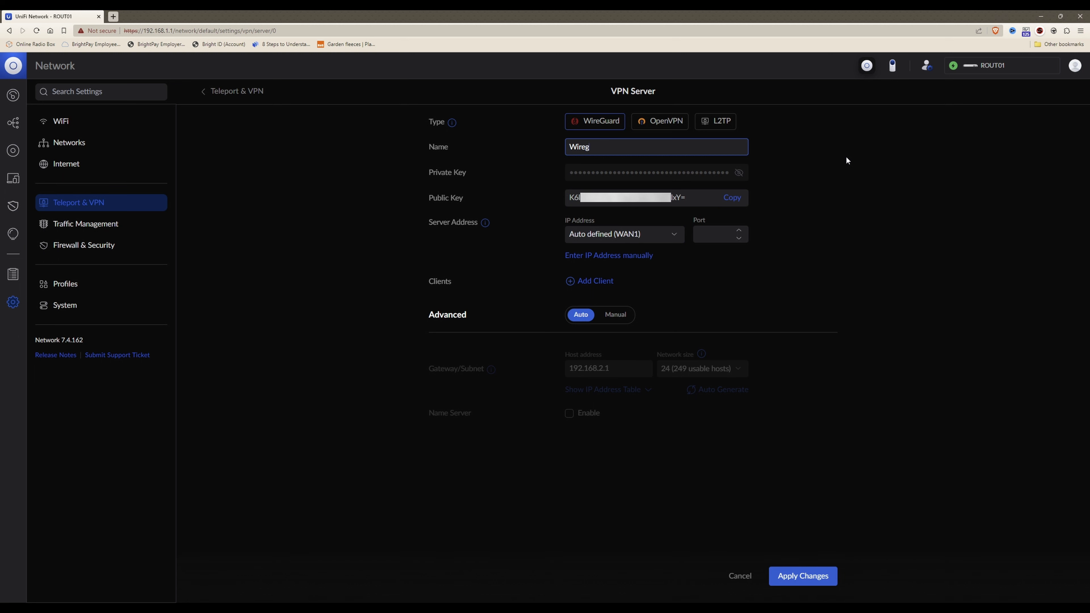
pyautogui.write('uard VPN')
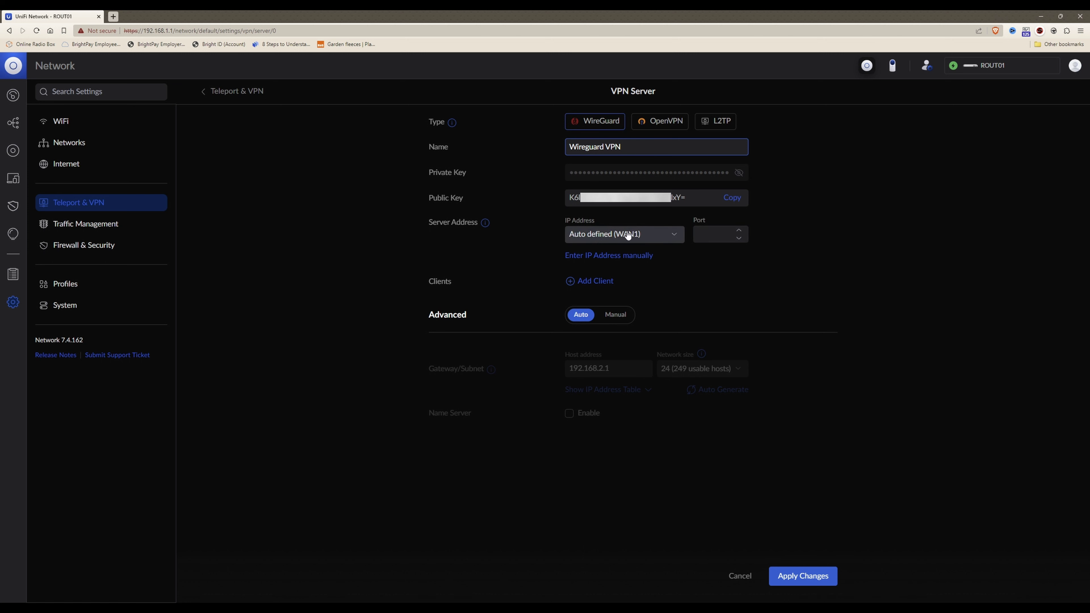
pyautogui.click(714, 233)
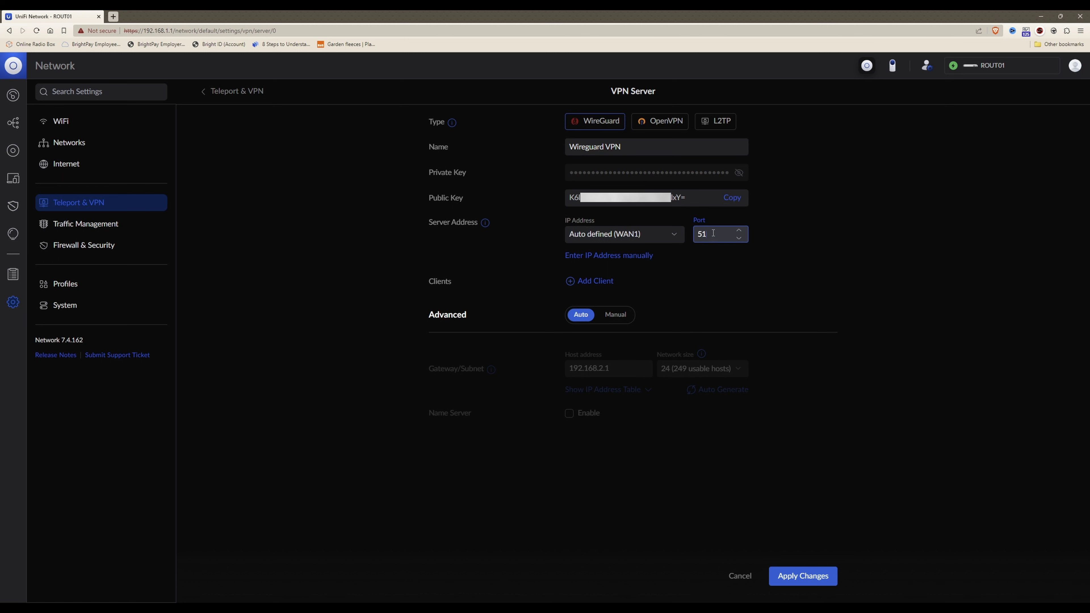
pyautogui.write('51820')
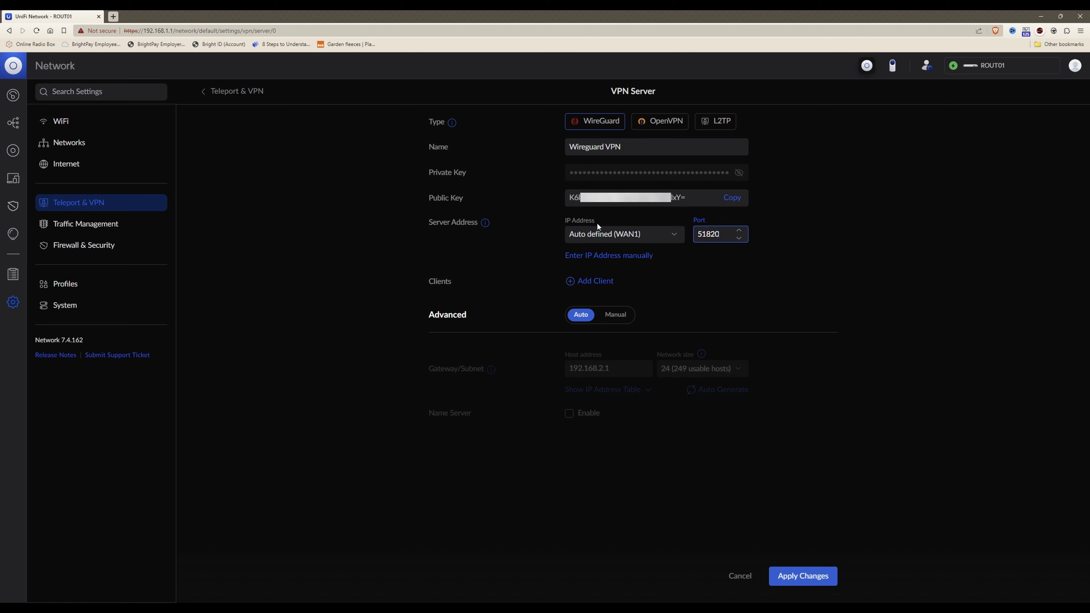
# - Check the server address choices, then switch to manual entry and use the WAN IP address
pyautogui.click(675, 236)
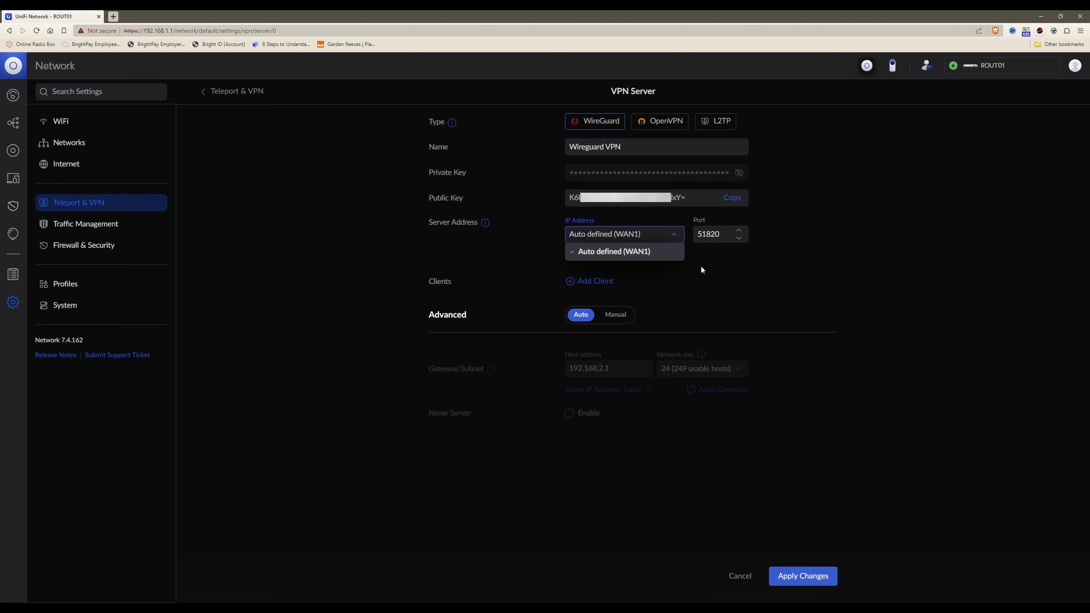
pyautogui.click(709, 274)
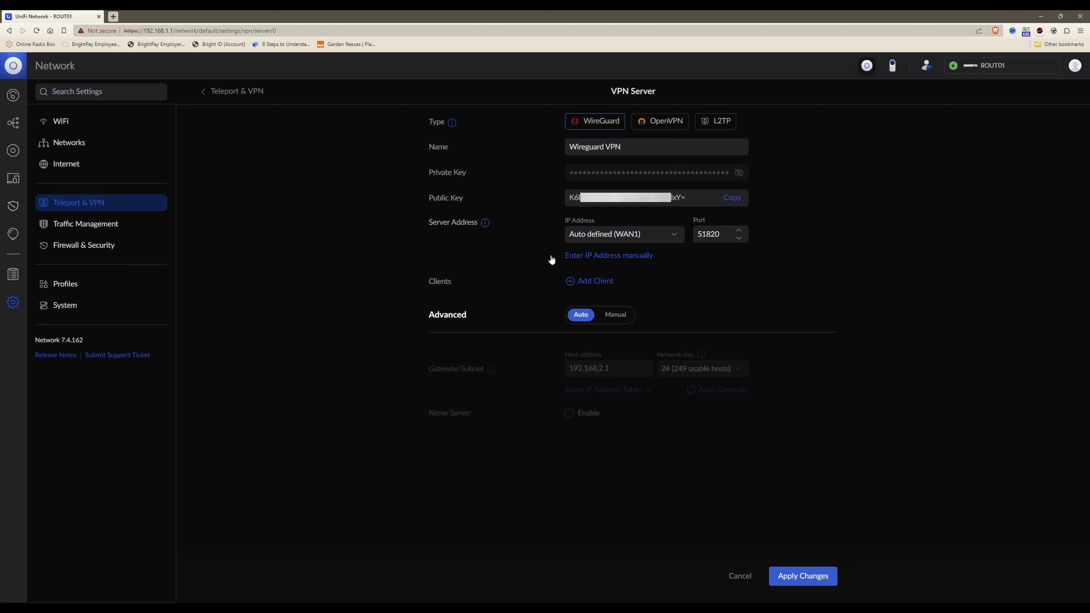
pyautogui.click(614, 260)
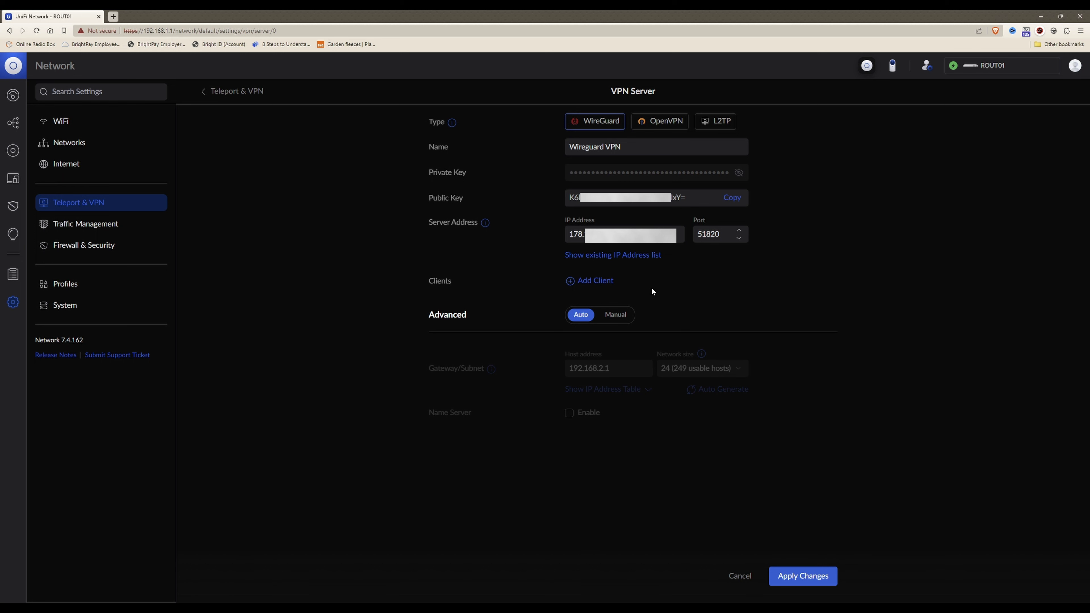
# - Add an auto-generated WireGuard client named MrTimTech, downloading its configuration file before confirming the addition
pyautogui.click(595, 281)
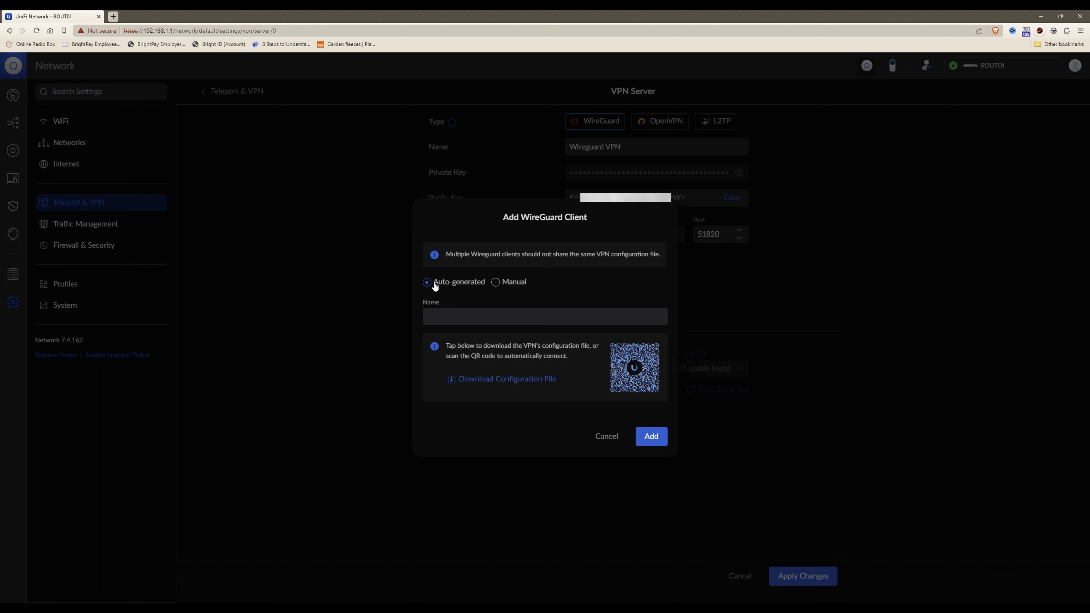
pyautogui.click(519, 321)
pyautogui.write('M')
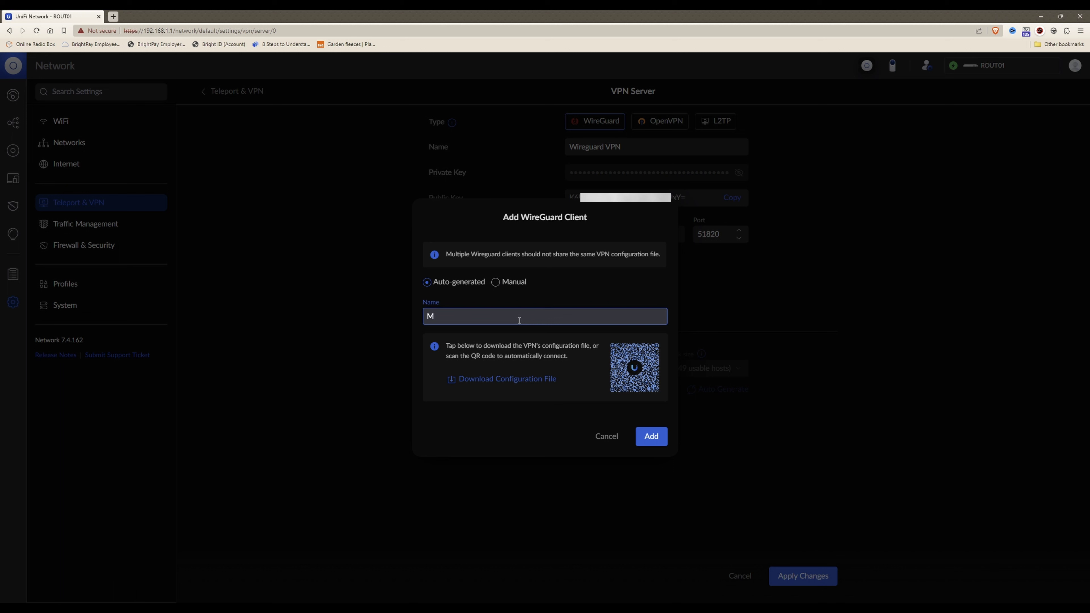
pyautogui.write('rTimTech')
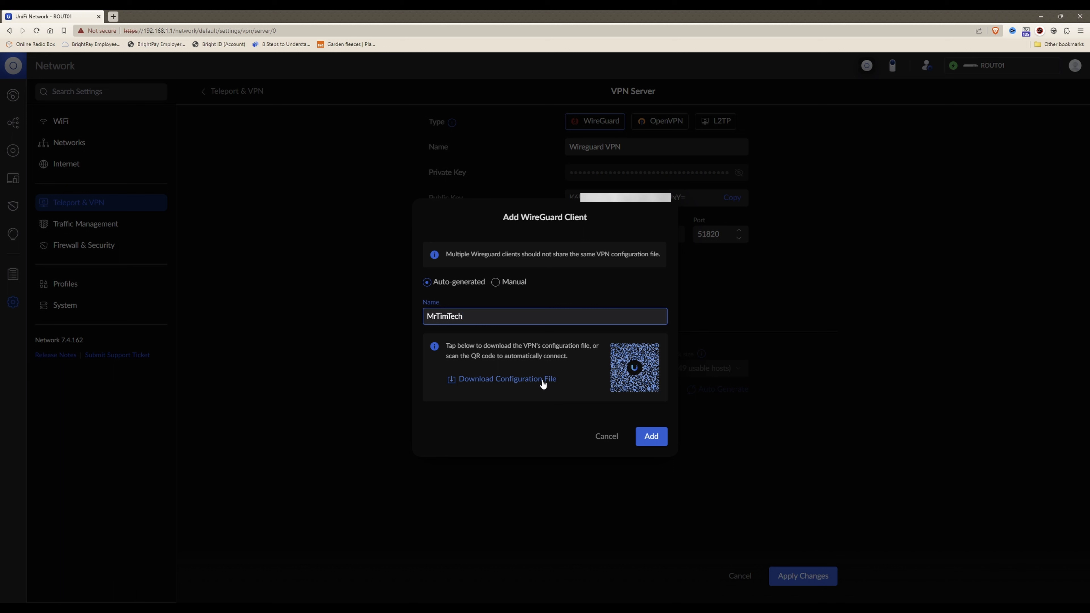
pyautogui.click(638, 366)
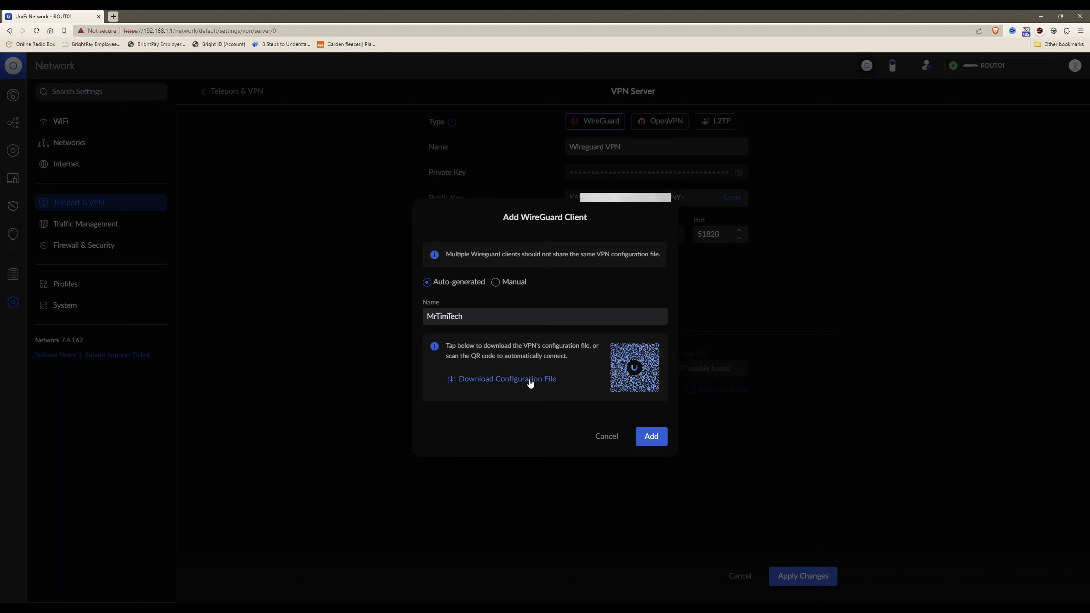
pyautogui.click(512, 380)
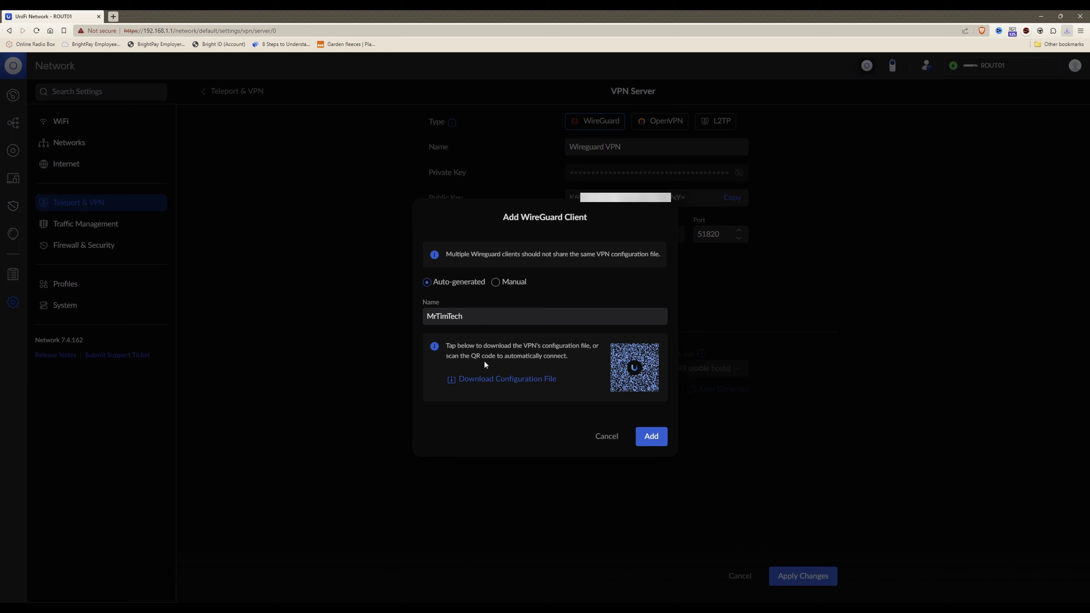
pyautogui.click(652, 439)
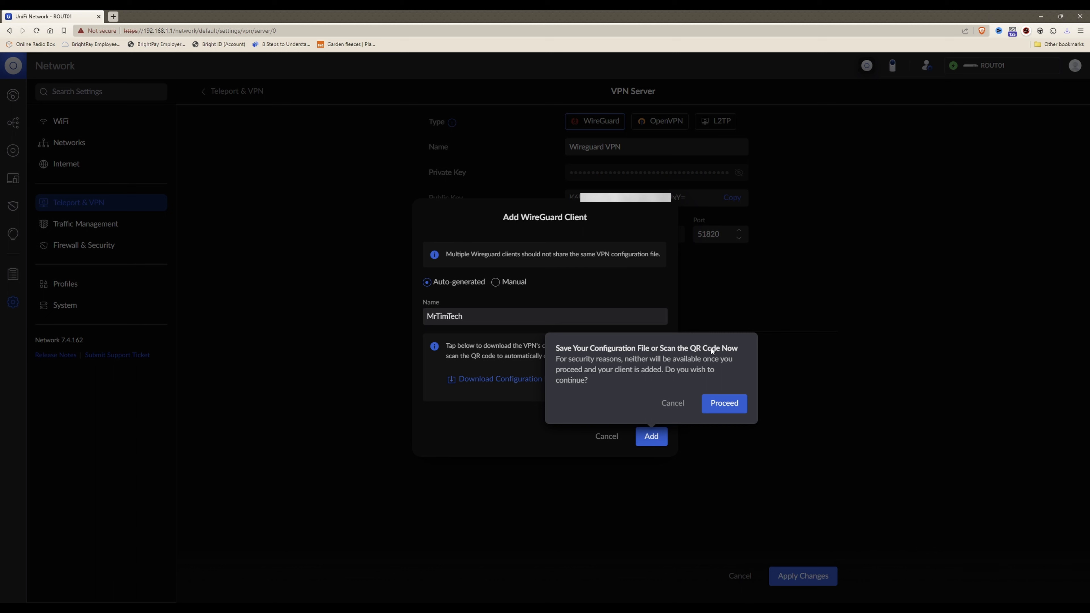
pyautogui.click(724, 403)
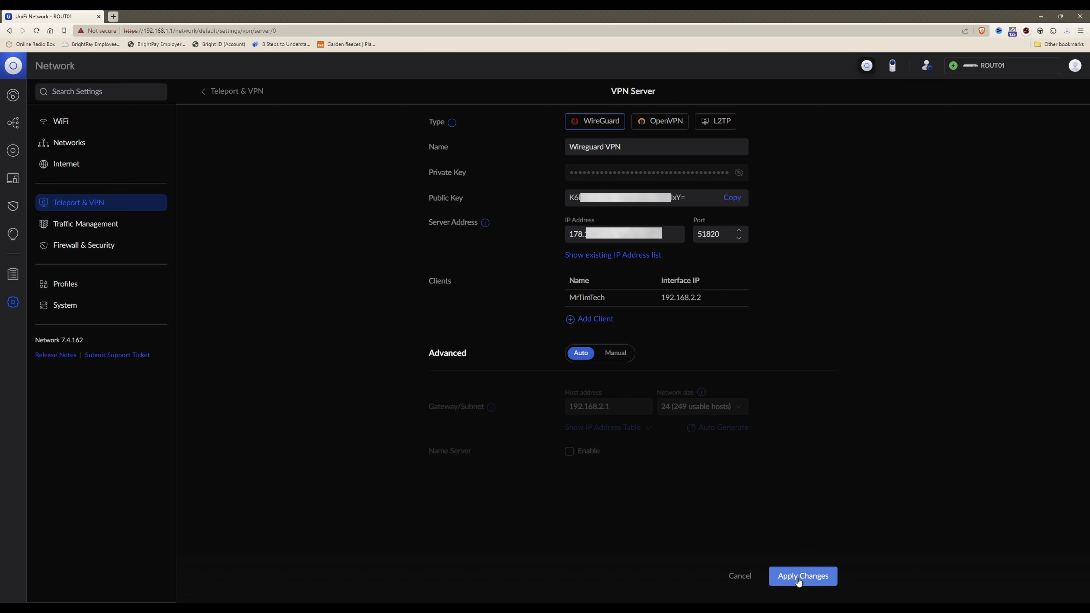
# - Apply the changes to create the VPN server, and reopen its entry to review the saved settings
pyautogui.click(818, 577)
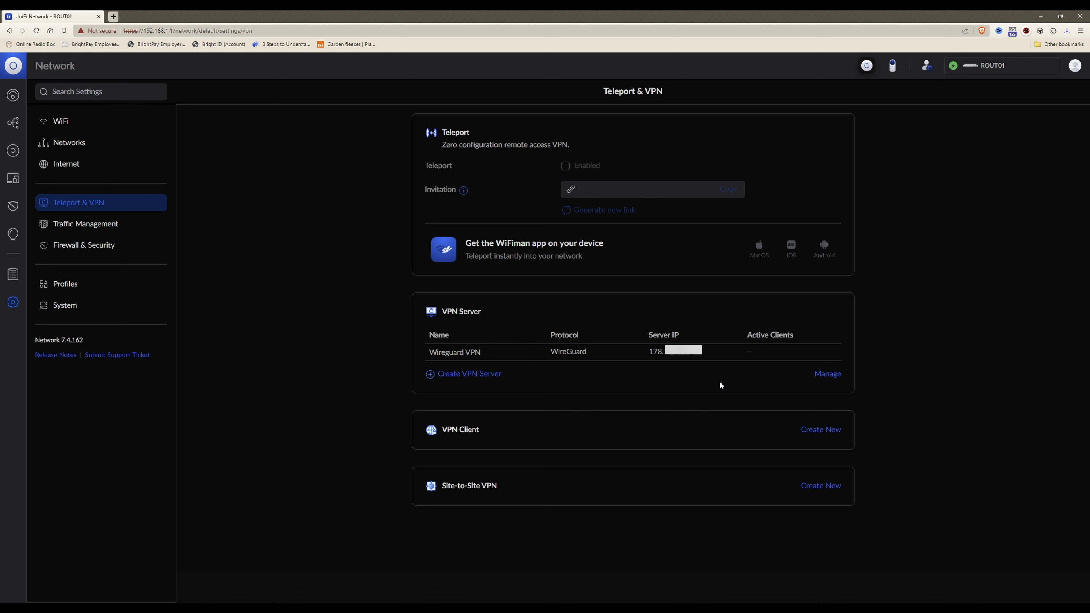
pyautogui.click(525, 355)
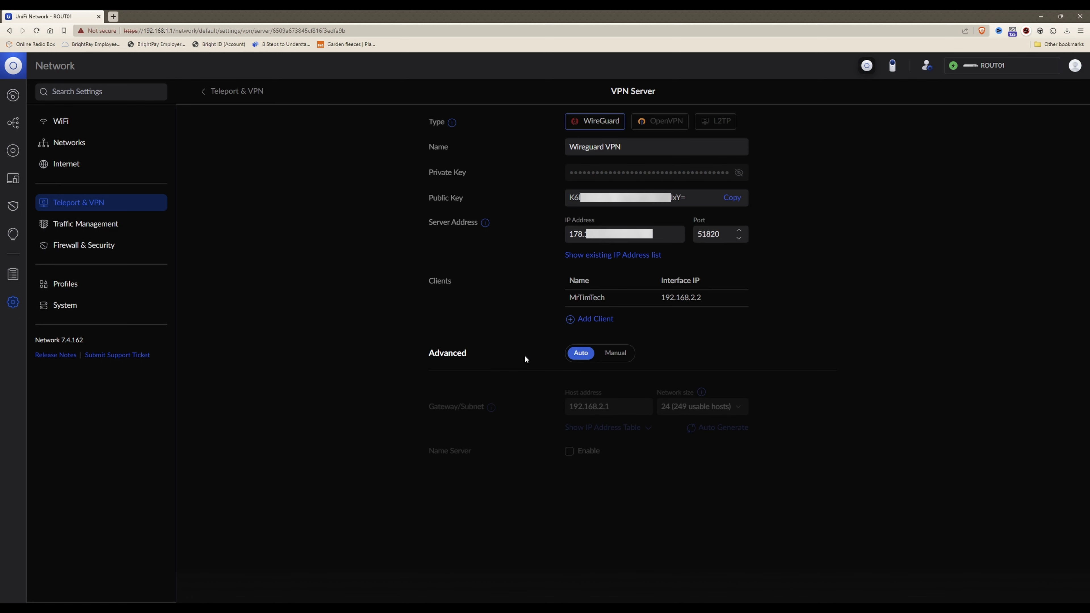
pyautogui.click(204, 96)
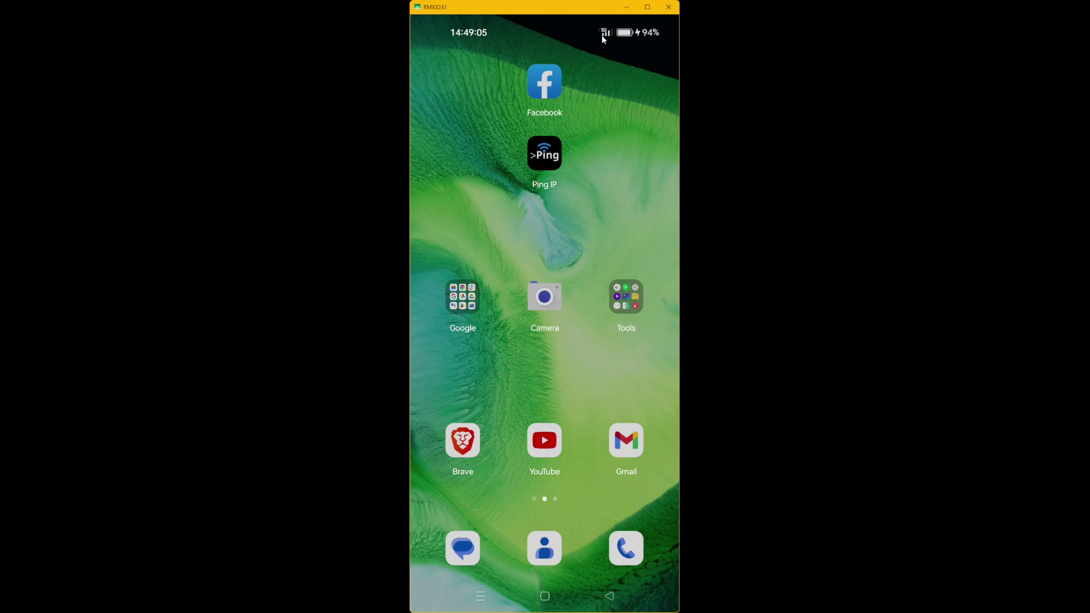
# - On the Android phone, check the Wi-Fi and mobile data status in the quick settings and close them
pyautogui.moveTo(598, 90); pyautogui.dragTo(603, 188)
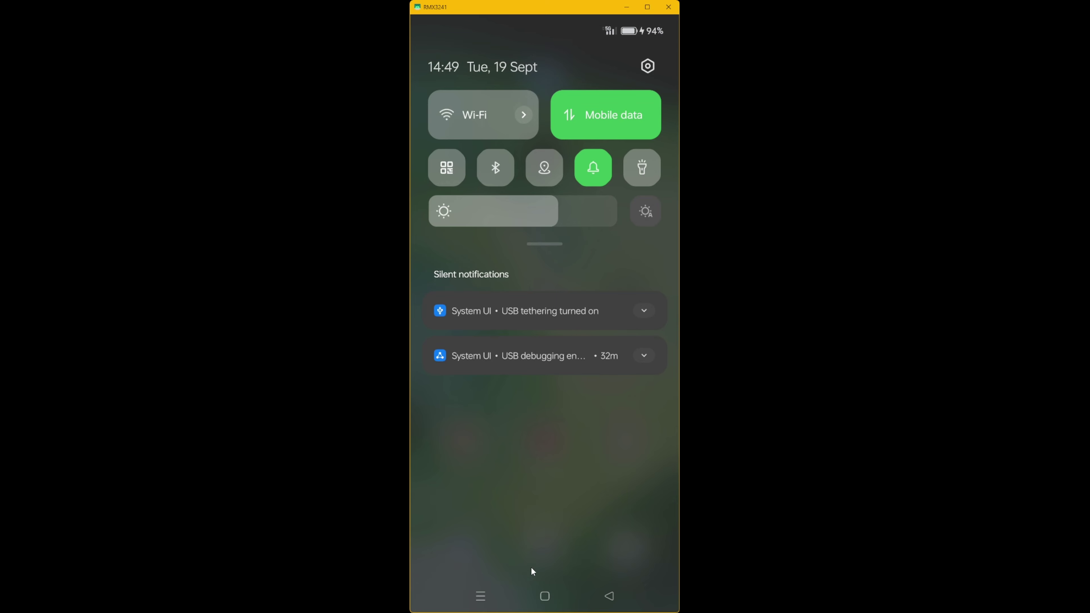
pyautogui.moveTo(559, 532); pyautogui.dragTo(505, 183)
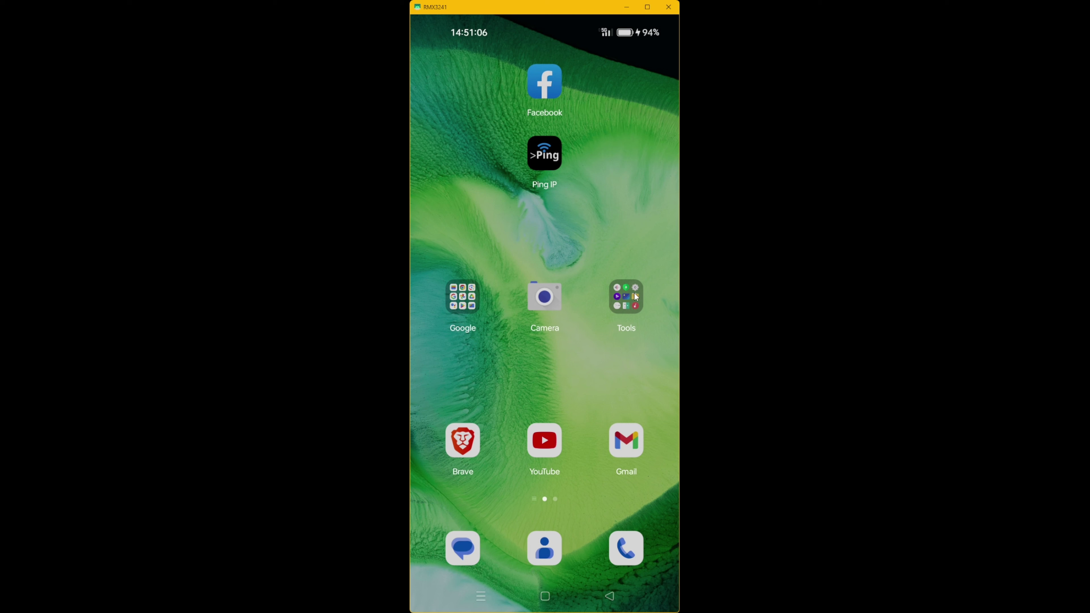
# - Open the Play Store on the phone and search for "wireguard vpn client"
pyautogui.click(457, 297)
pyautogui.rightClick(457, 296)
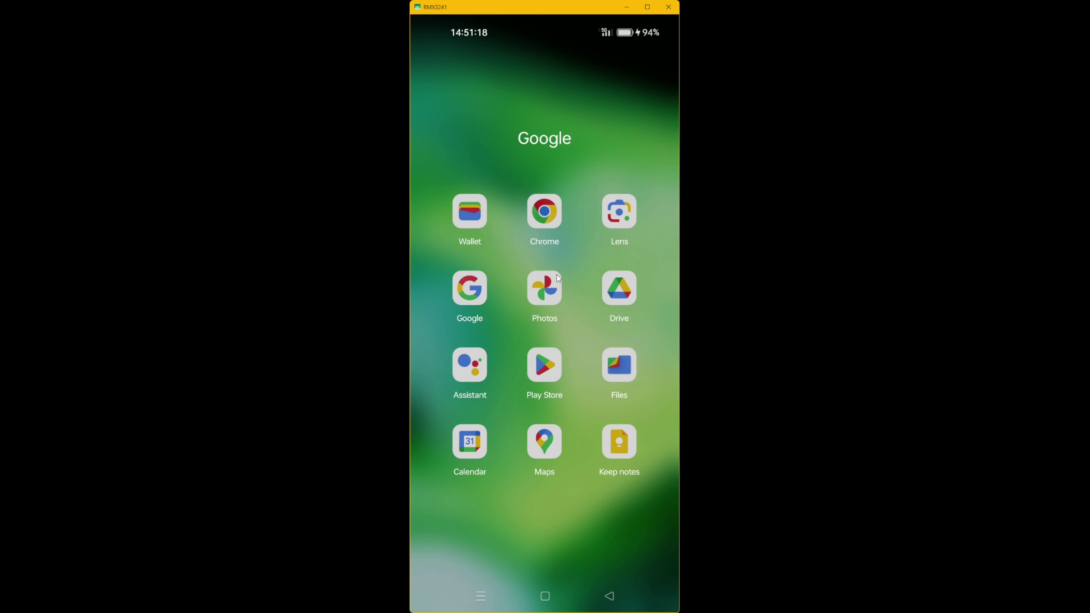
pyautogui.click(549, 363)
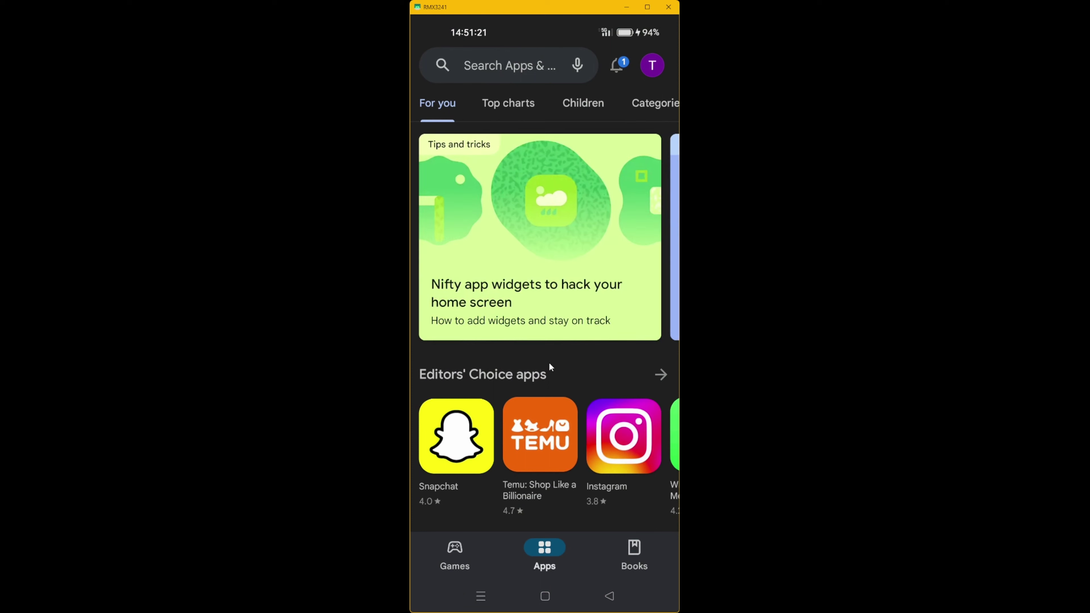
pyautogui.click(533, 64)
pyautogui.press('shift')
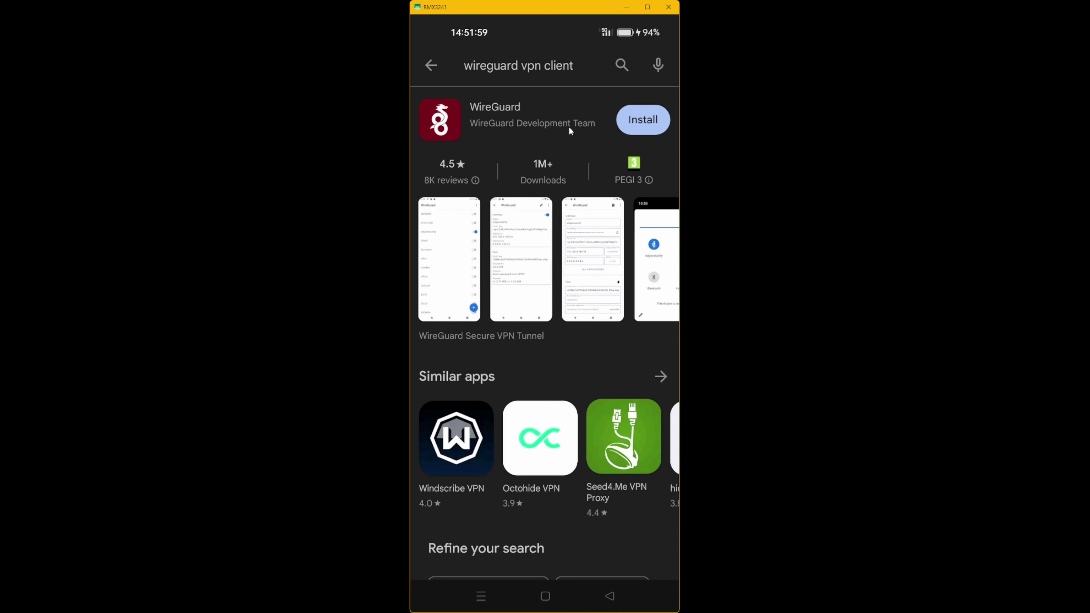
# - Install the WireGuard app by the WireGuard Development Team and return to the home screen
pyautogui.click(640, 122)
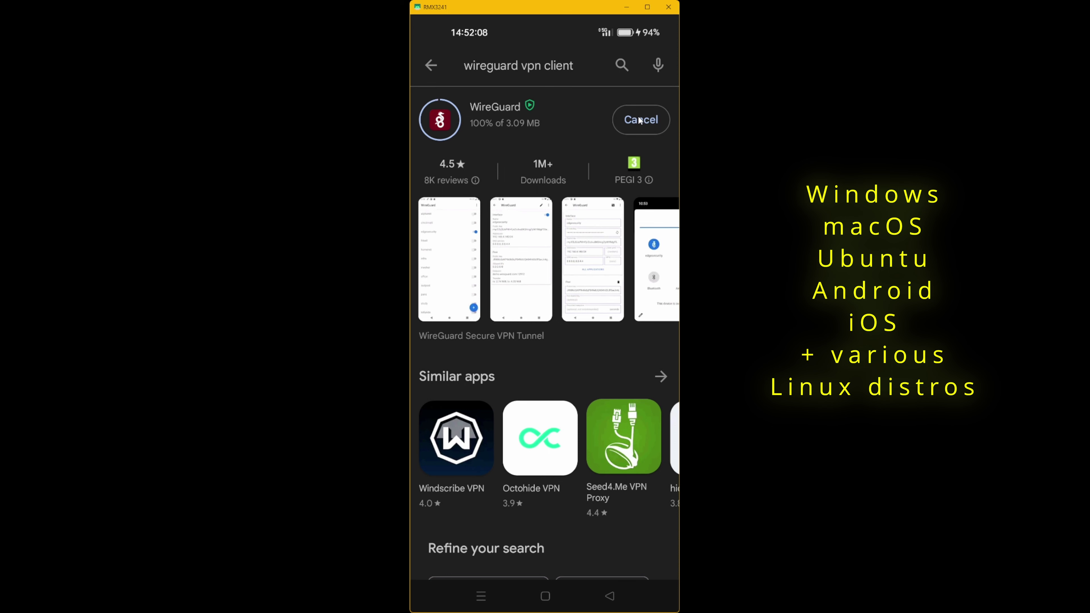
pyautogui.click(615, 596)
pyautogui.click(615, 596)
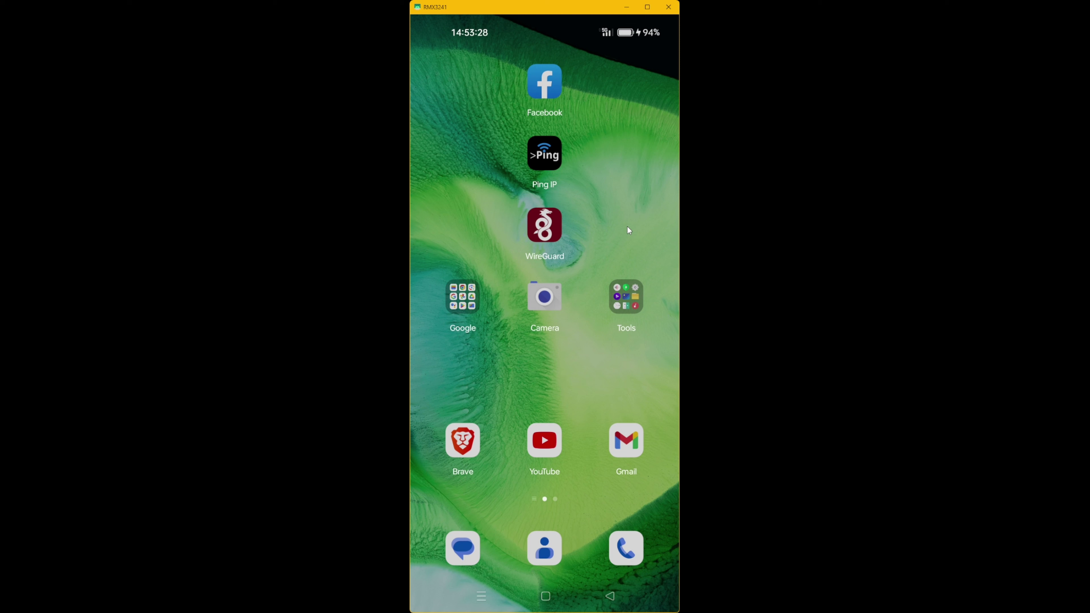
# - In the WireGuard app, add a tunnel by importing the file wg_c0_a8_02_02.conf
pyautogui.click(543, 226)
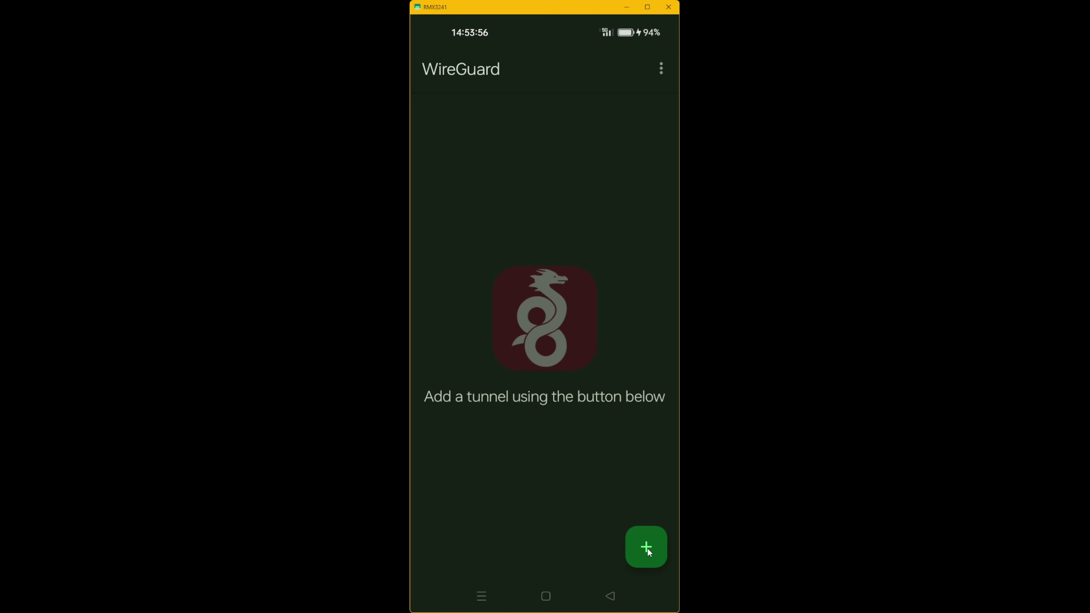
pyautogui.click(645, 545)
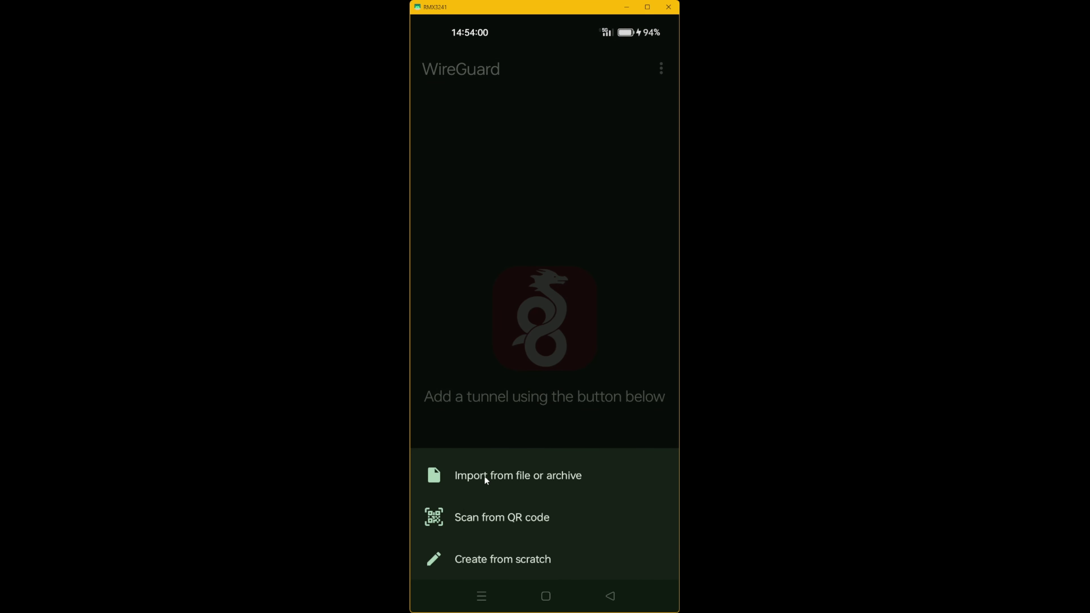
pyautogui.click(536, 478)
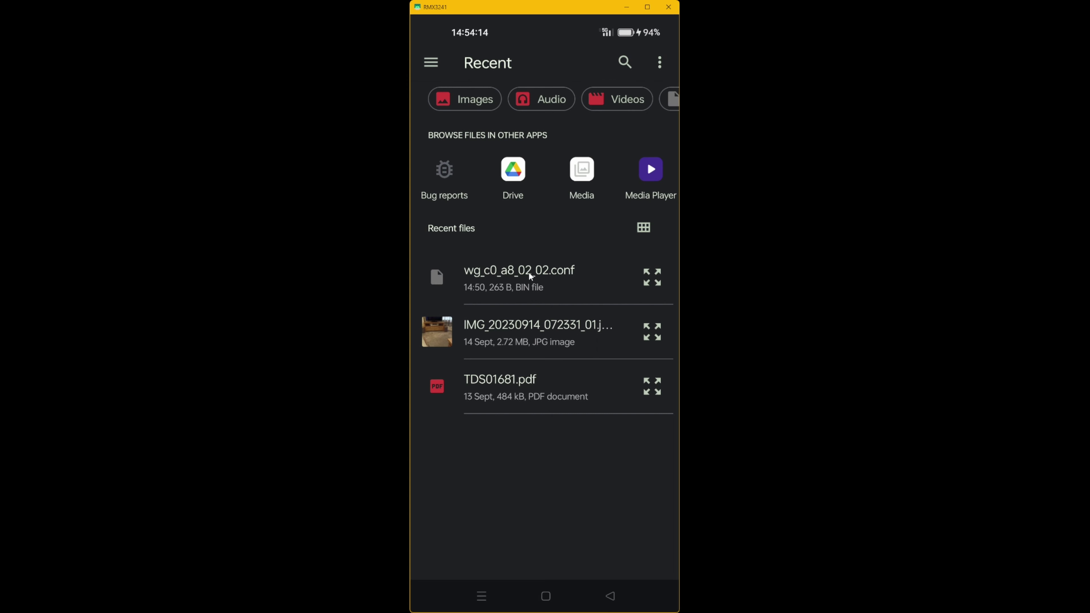
pyautogui.click(531, 280)
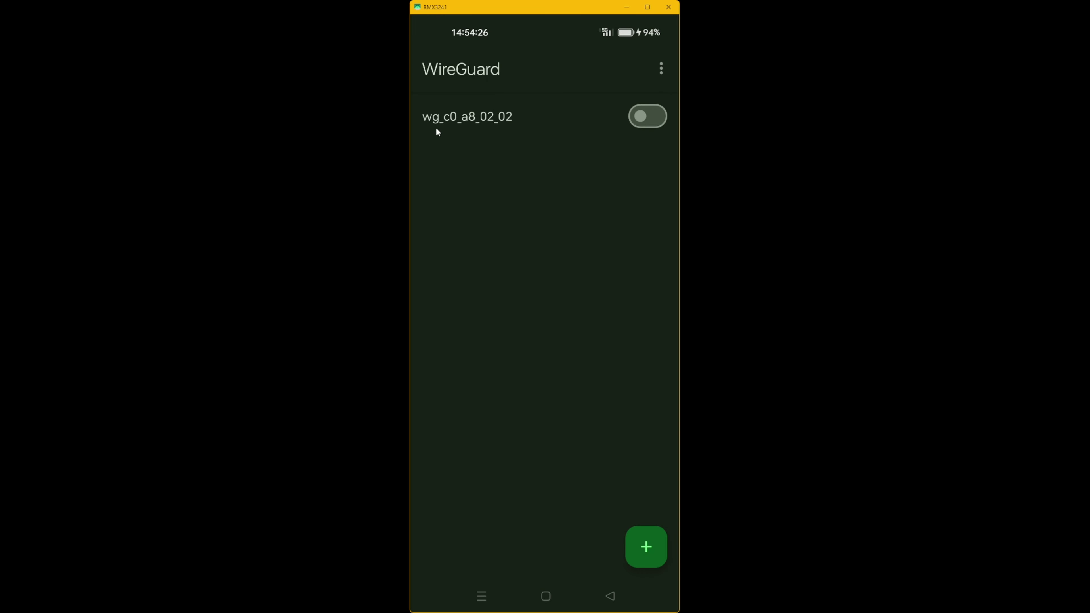
# - Rename the wg_c0_a8_02_02 tunnel to WireguardVPN, save it, and switch it on from the tunnel list
pyautogui.click(483, 120)
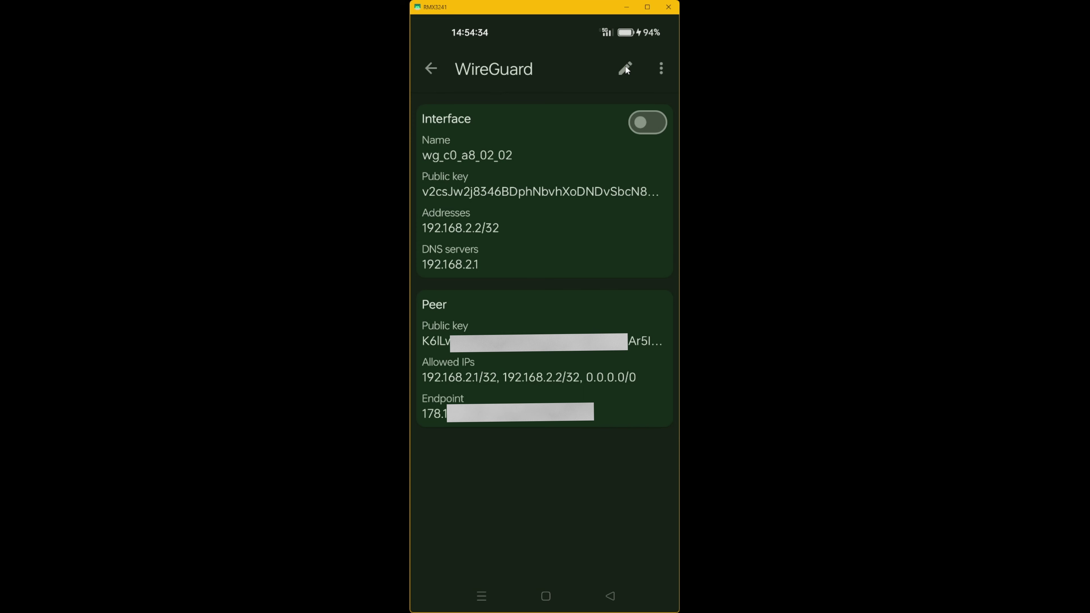
pyautogui.click(626, 67)
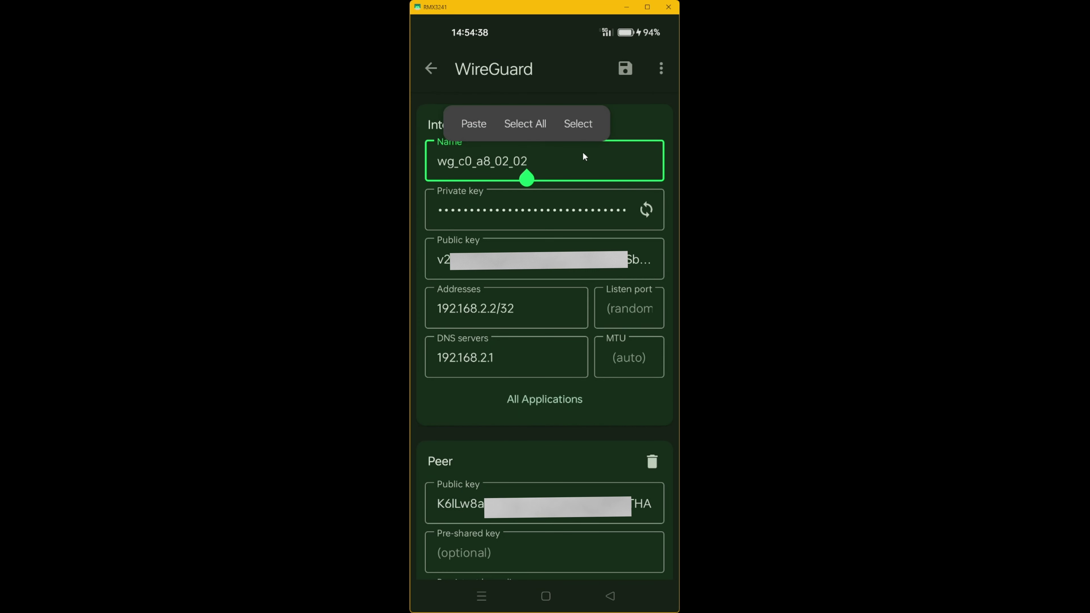
pyautogui.press('BackSpace')
pyautogui.press('BackSpace')
pyautogui.press('BackSpace')
pyautogui.press('BackSpace')
pyautogui.press('BackSpace')
pyautogui.press('BackSpace')
pyautogui.press('BackSpace')
pyautogui.press('BackSpace')
pyautogui.press('BackSpace')
pyautogui.press('BackSpace')
pyautogui.press('BackSpace')
pyautogui.press('BackSpace')
pyautogui.press('BackSpace')
pyautogui.press('BackSpace')
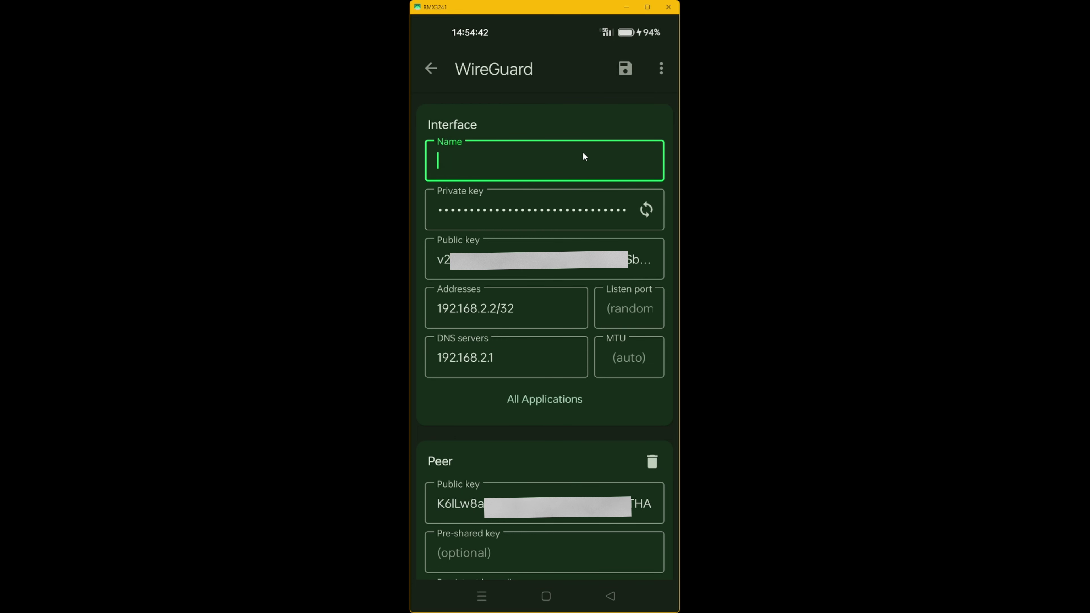
pyautogui.write('Wiregua')
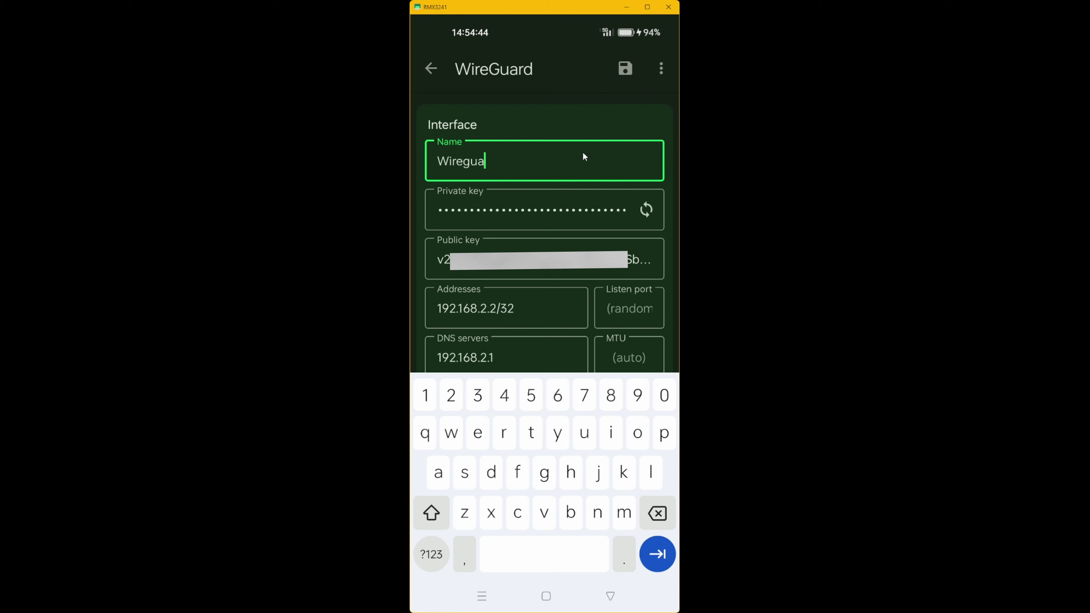
pyautogui.write('rdVPNHom')
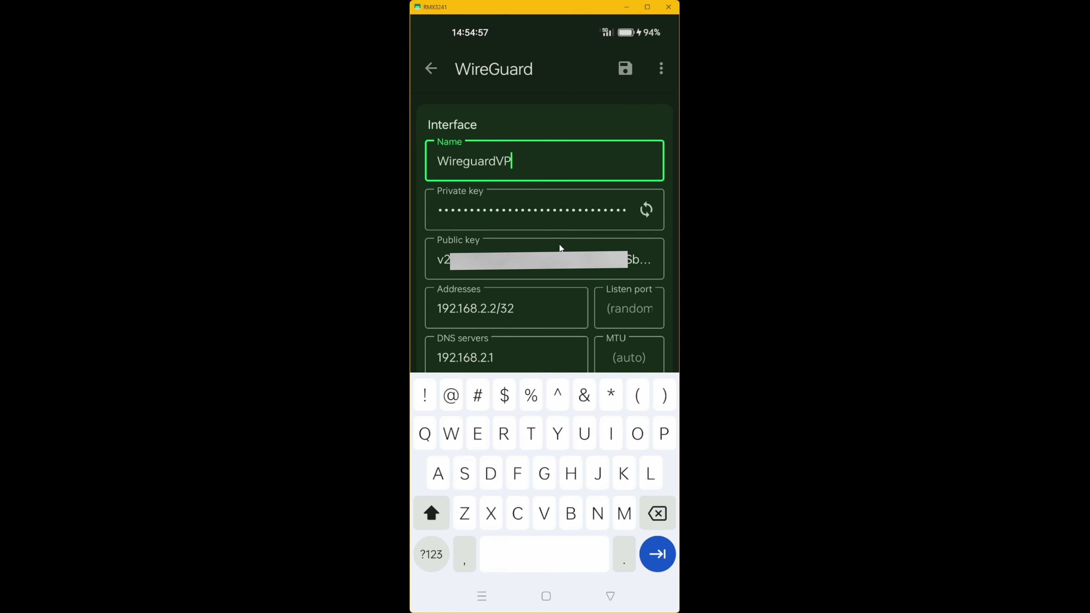
pyautogui.press('BackSpace')
pyautogui.press('BackSpace')
pyautogui.press('BackSpace')
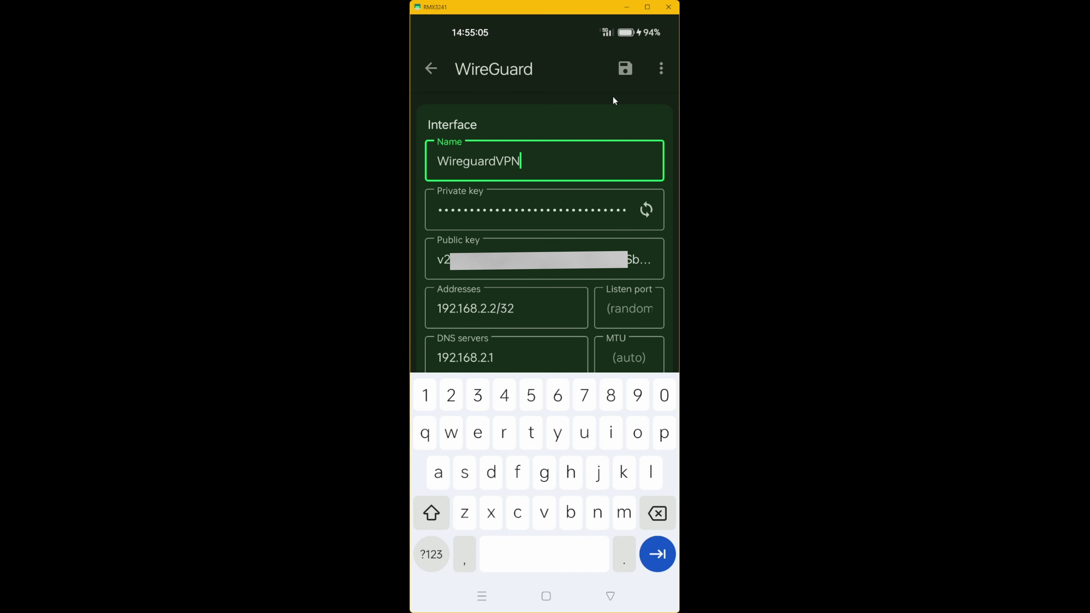
pyautogui.click(625, 67)
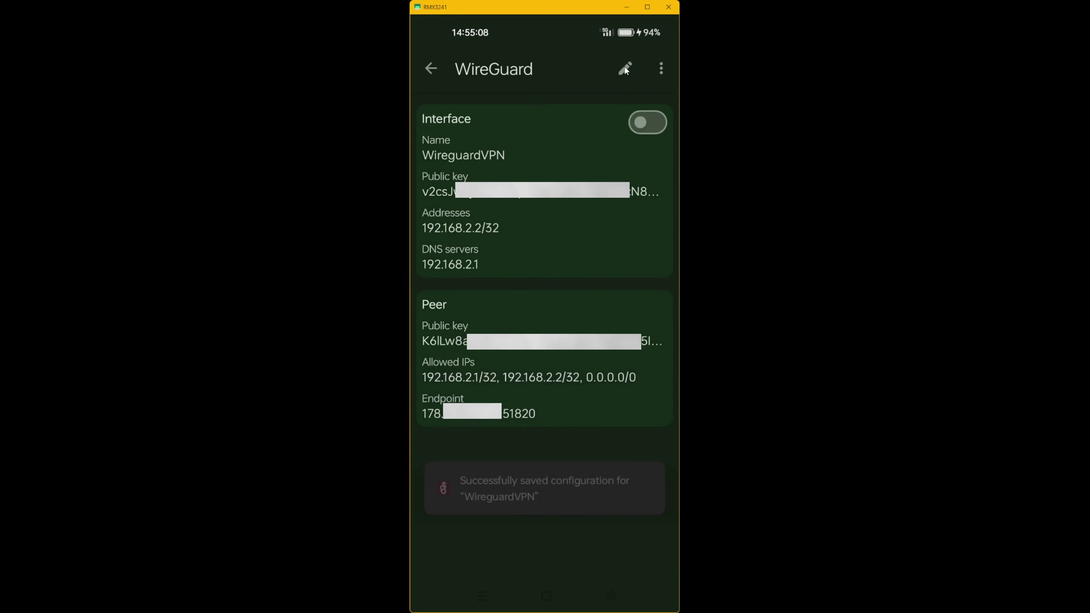
pyautogui.click(431, 69)
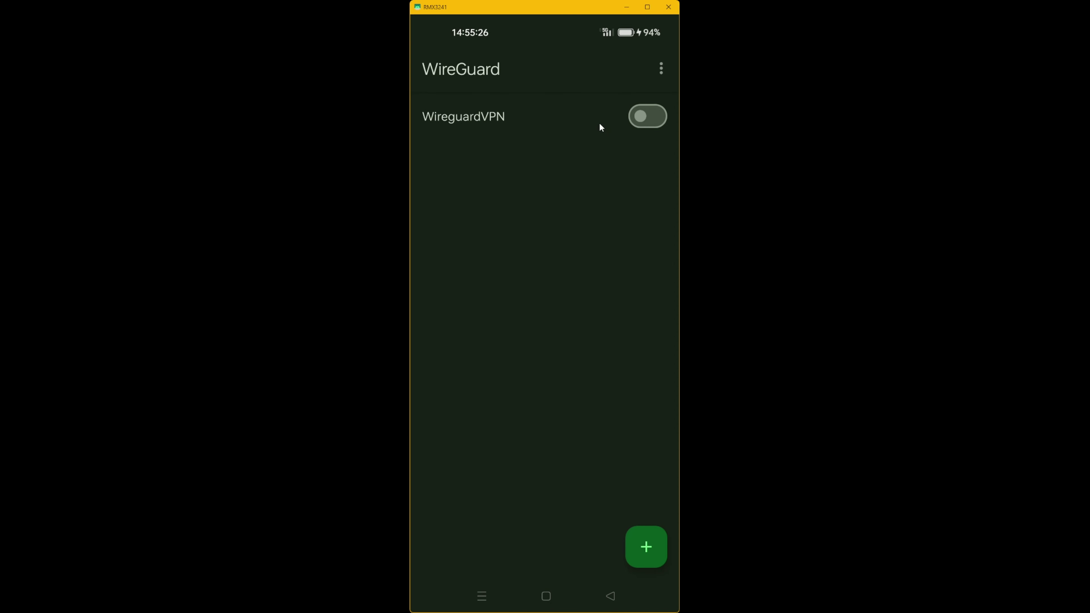
pyautogui.click(642, 116)
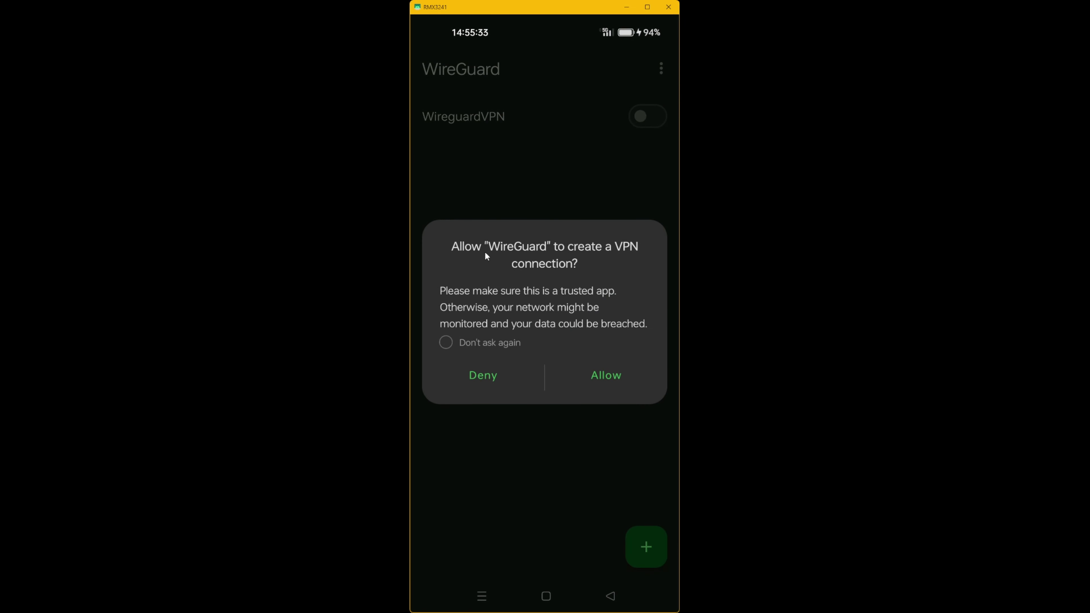
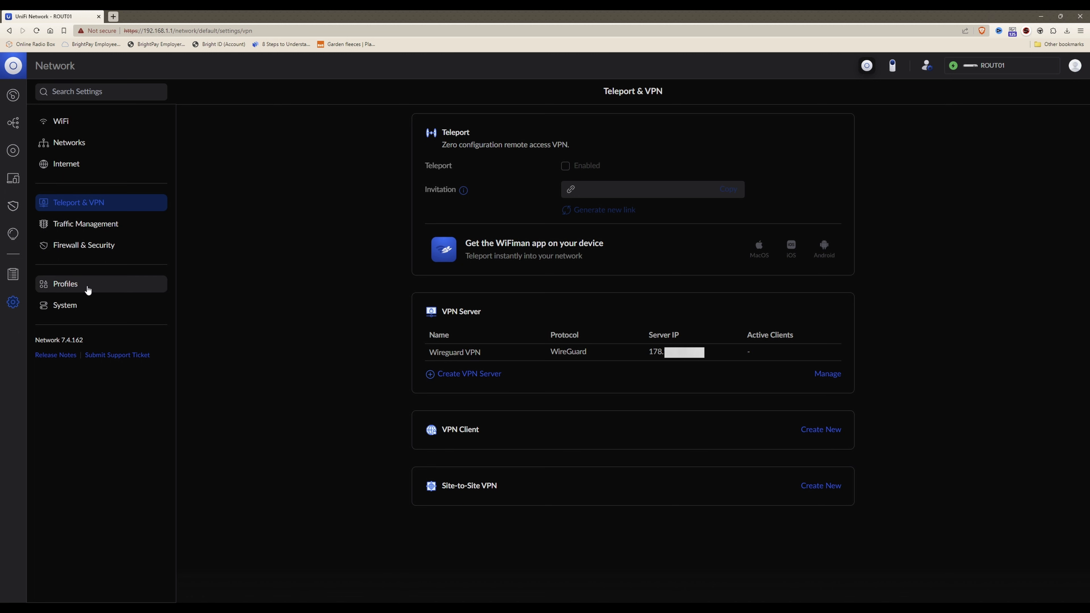
# - In UniFi Network's profiles, start a new IP group named RFC1918 with the type IPv4 Address/Subnet
pyautogui.click(69, 291)
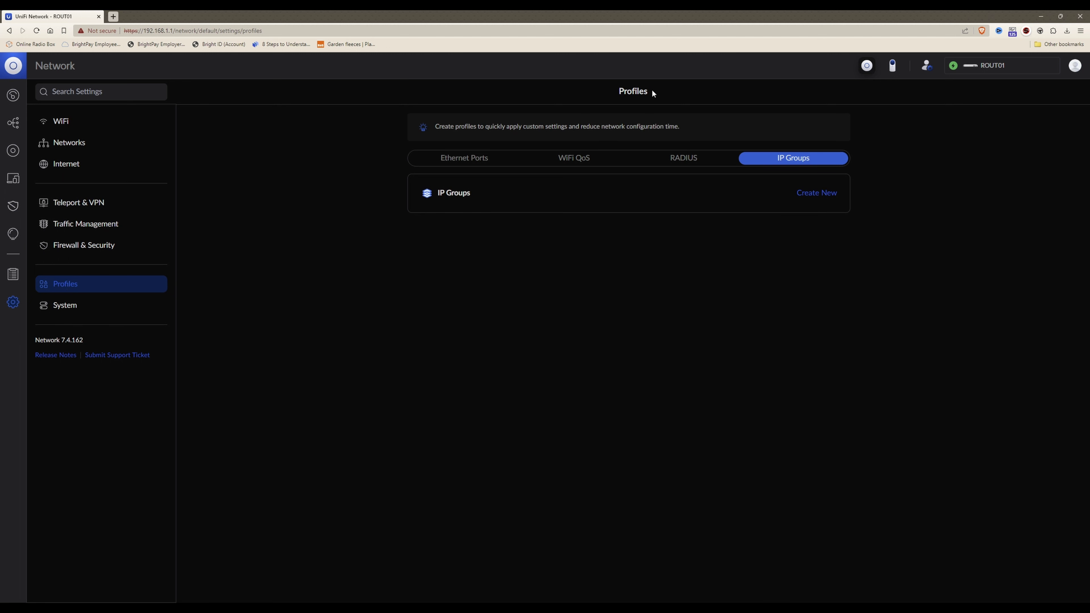
pyautogui.click(467, 166)
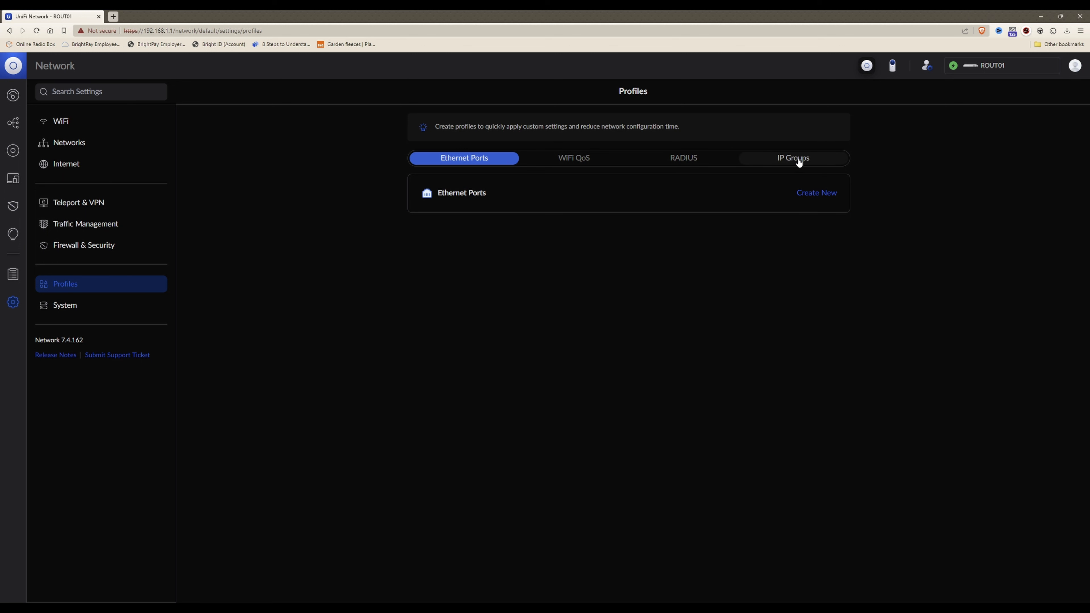
pyautogui.click(789, 161)
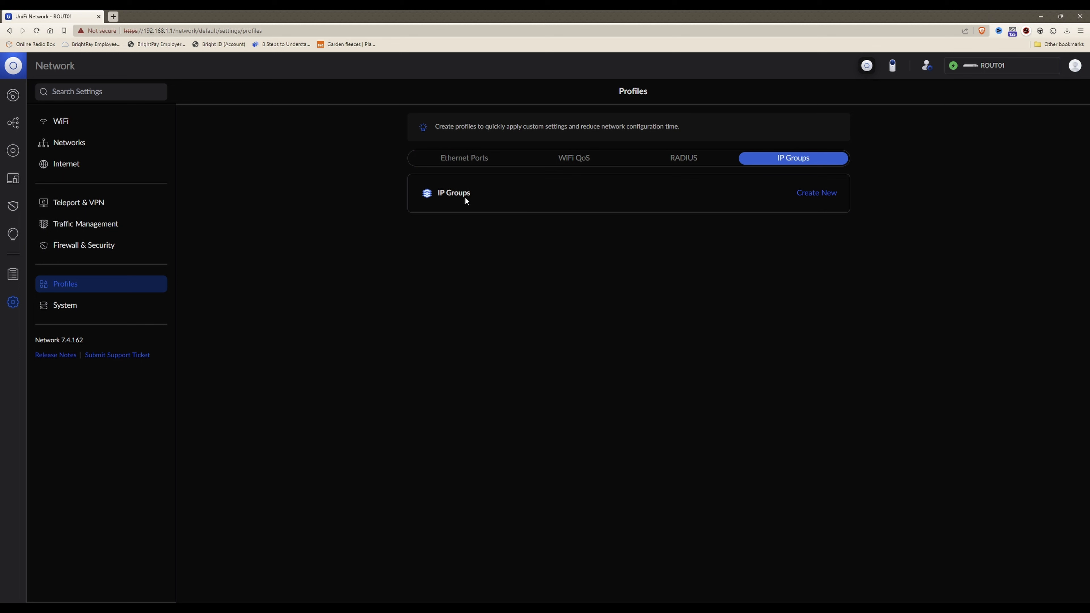
pyautogui.click(824, 194)
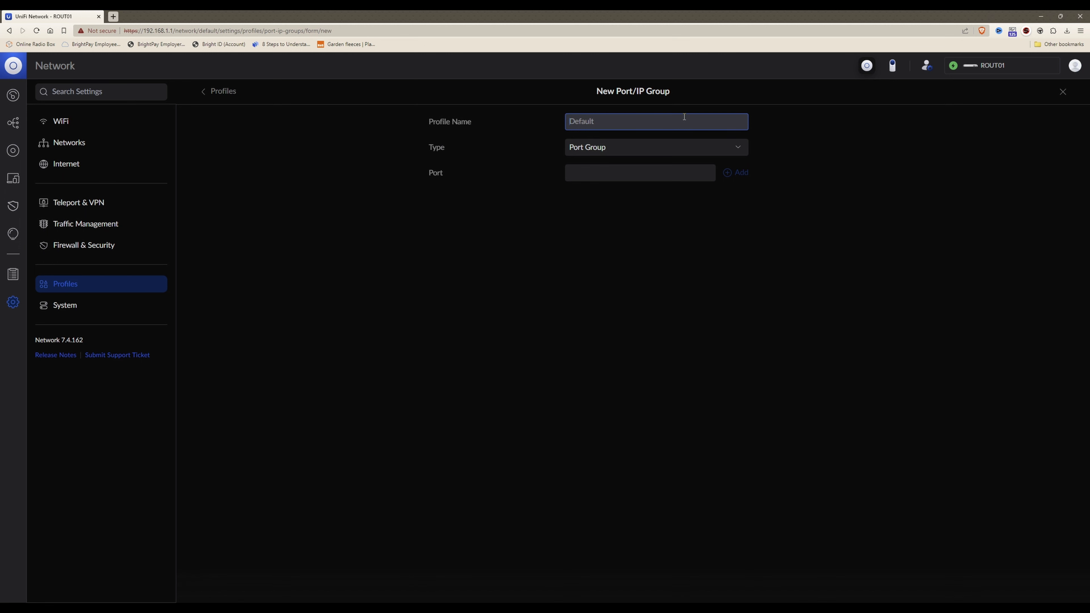
pyautogui.write('RFC1918')
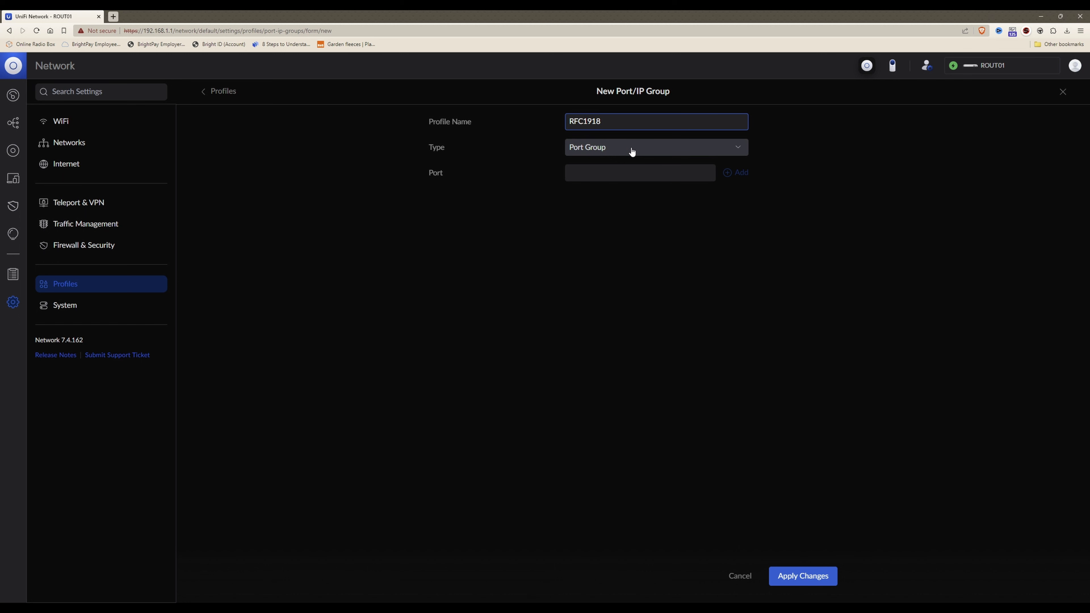
pyautogui.click(603, 152)
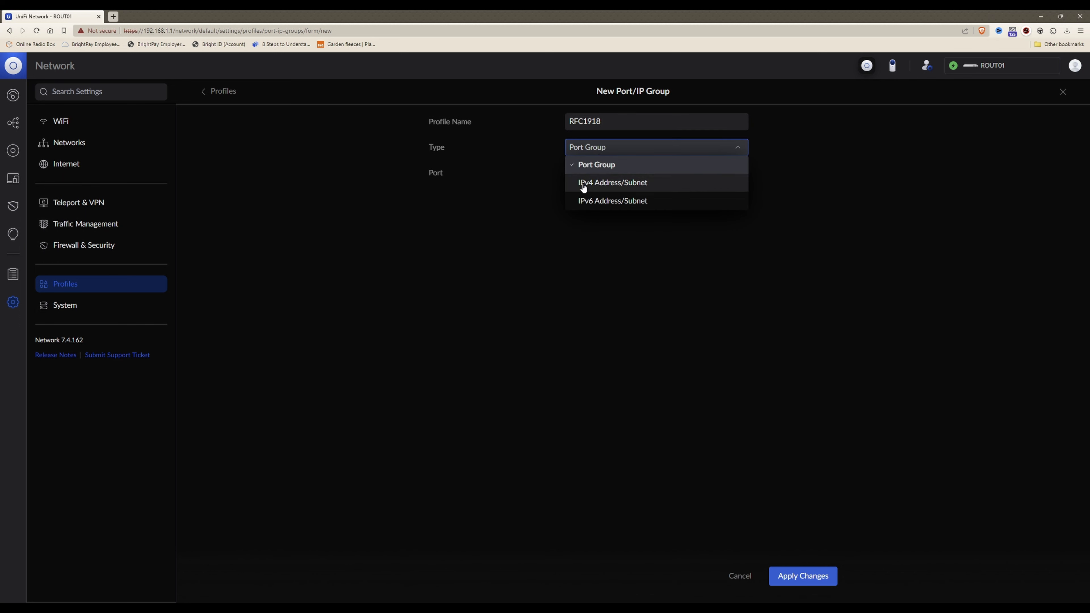
pyautogui.click(626, 188)
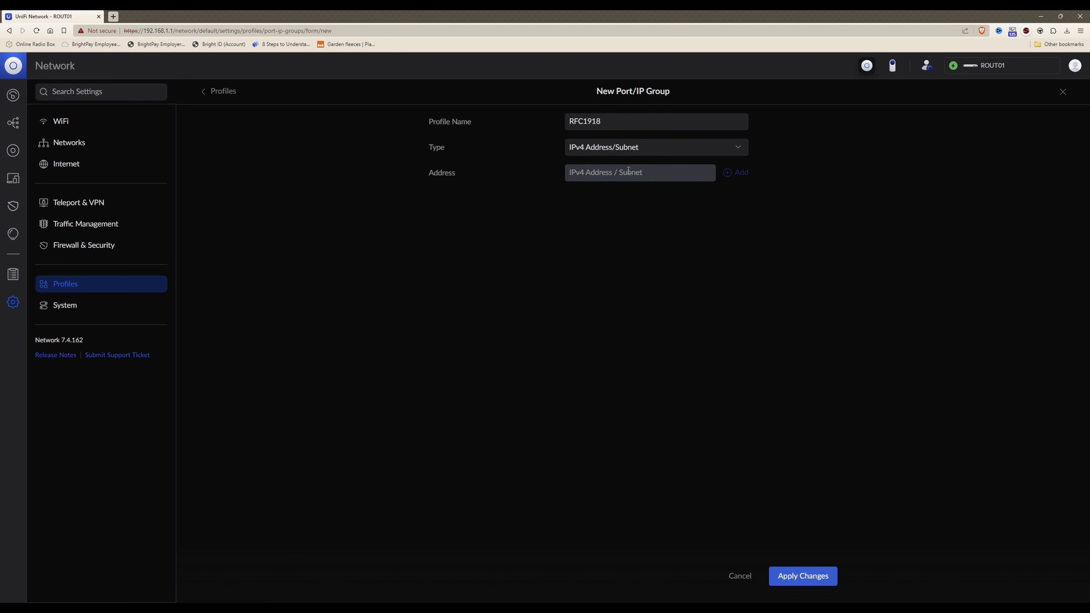
# - Add the subnet 192.168.0.0/16 to the RFC1918 group
pyautogui.click(660, 173)
pyautogui.write('192..1')
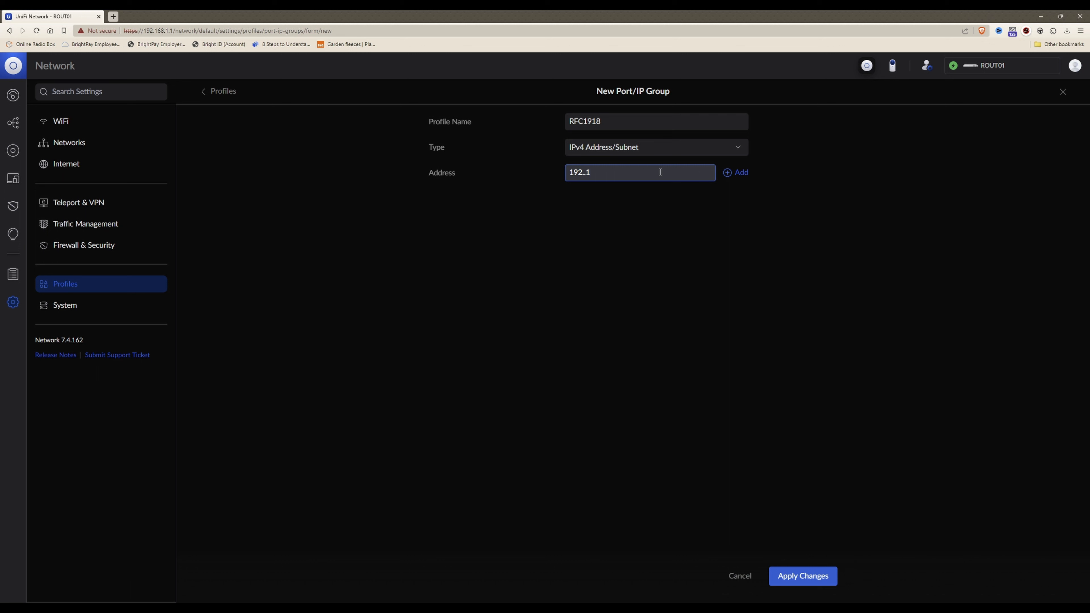
pyautogui.write('68.0.0/16')
pyautogui.click(725, 171)
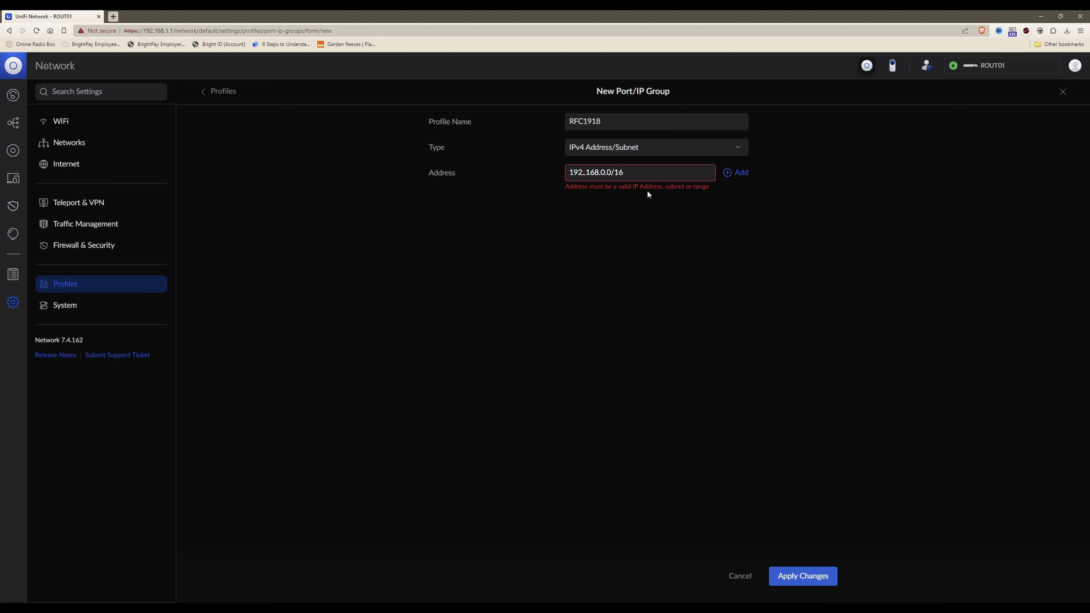
pyautogui.press('BackSpace')
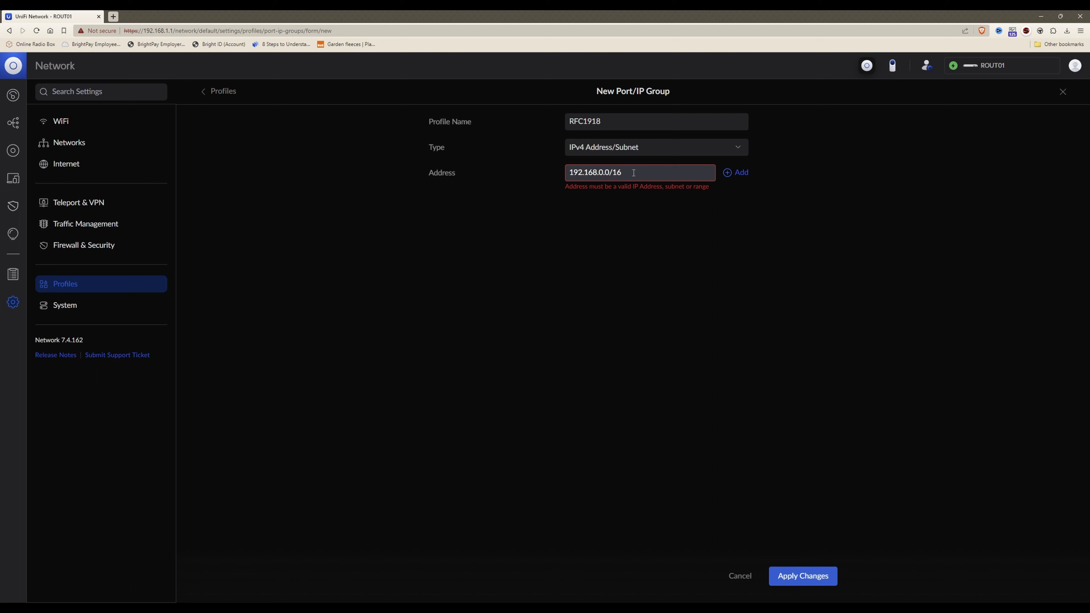
pyautogui.click(739, 175)
# - Add the subnets 172.16.0.0/12 and 10.0.0.0/8 to the RFC1918 group and apply the changes
pyautogui.click(677, 174)
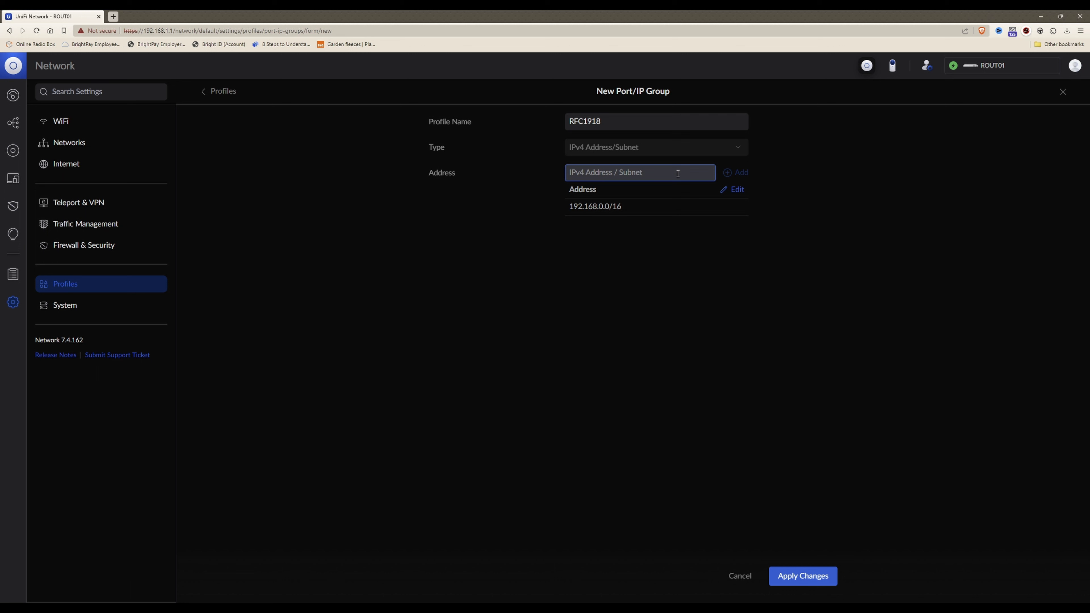
pyautogui.write('172.16.0.0/12')
pyautogui.click(742, 173)
pyautogui.click(672, 174)
pyautogui.write('10')
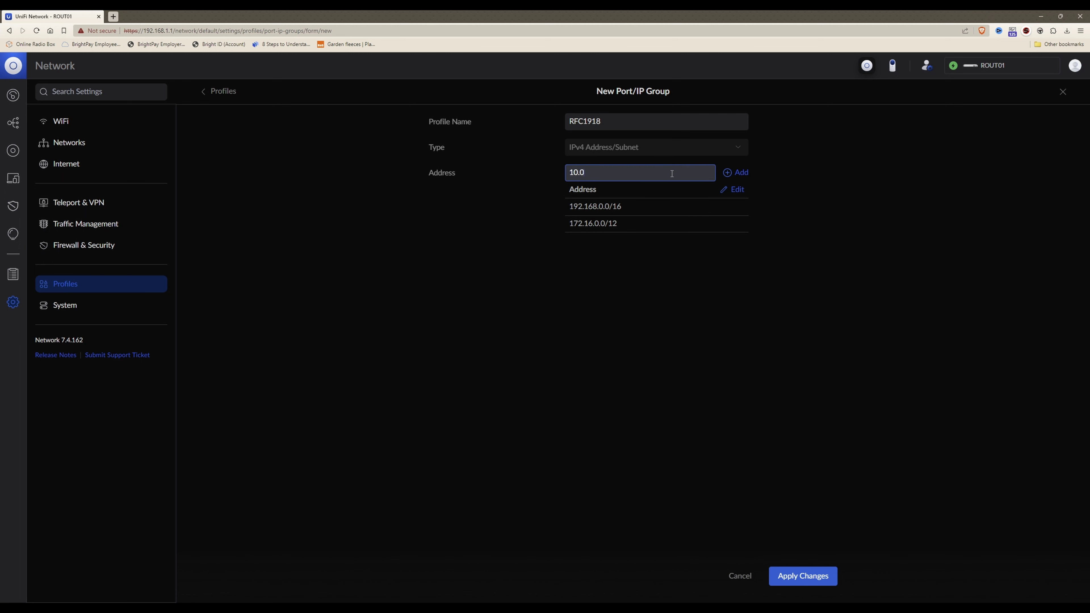
pyautogui.write('.0.0.0/8')
pyautogui.click(737, 173)
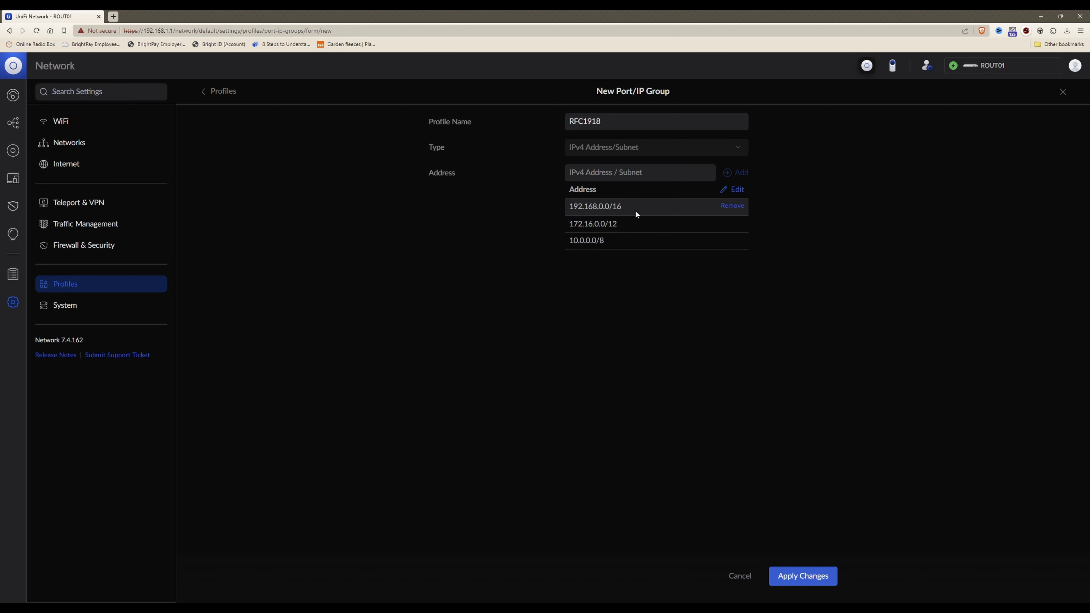
pyautogui.click(821, 578)
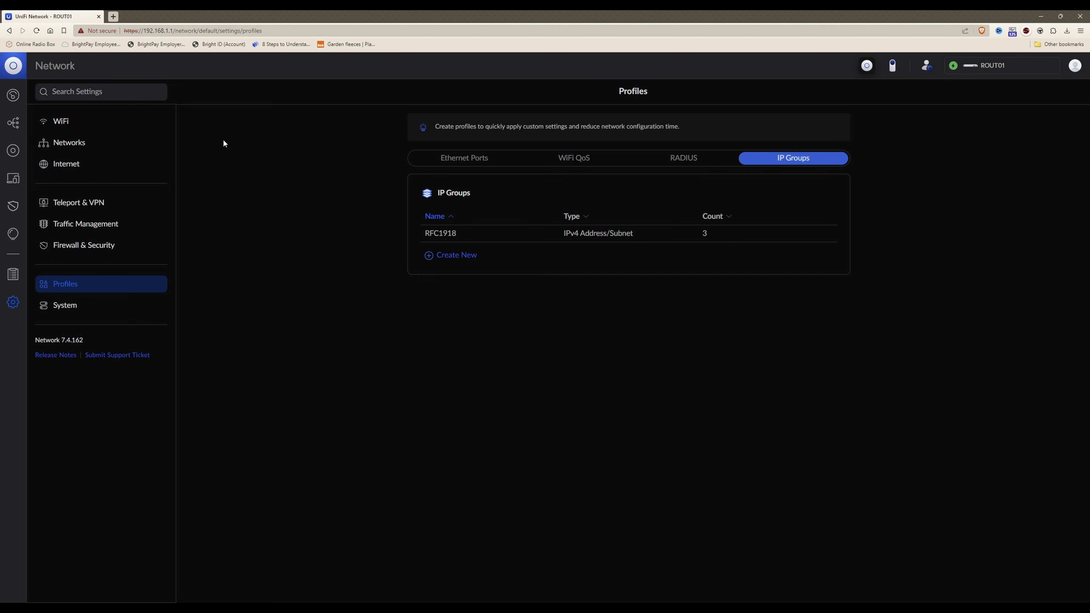
# - Review the subnets in the network list and the Wireguard VPN server's client and gateway addresses
pyautogui.click(71, 144)
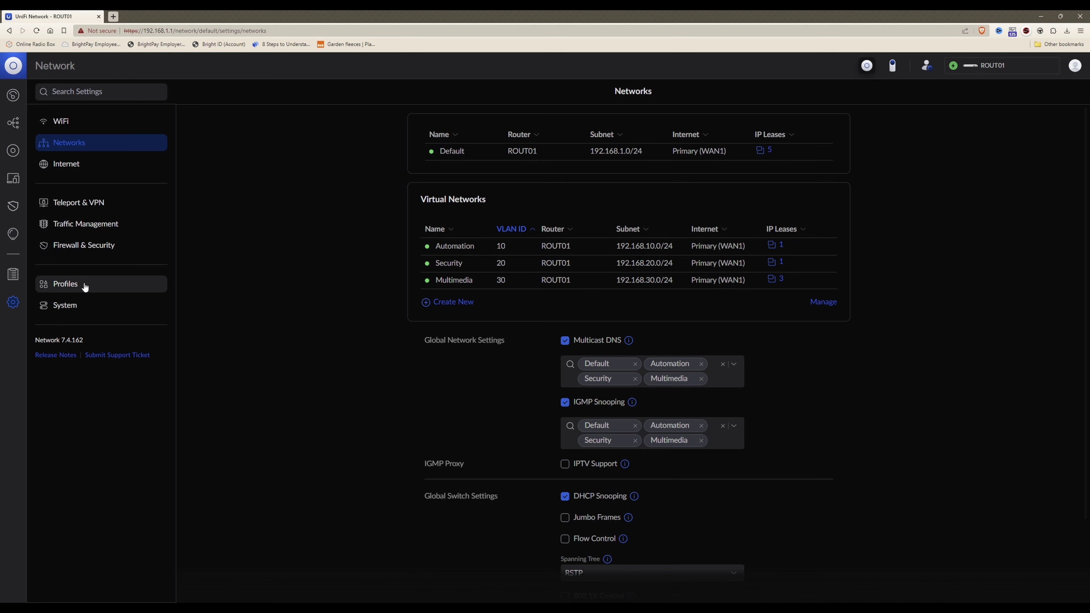
pyautogui.click(75, 284)
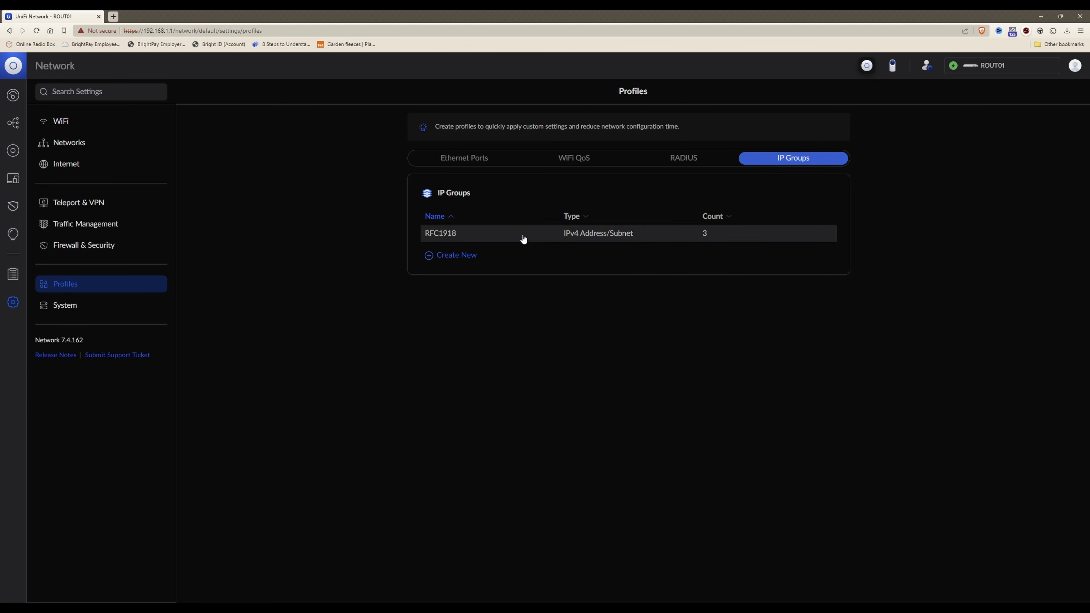
pyautogui.click(457, 256)
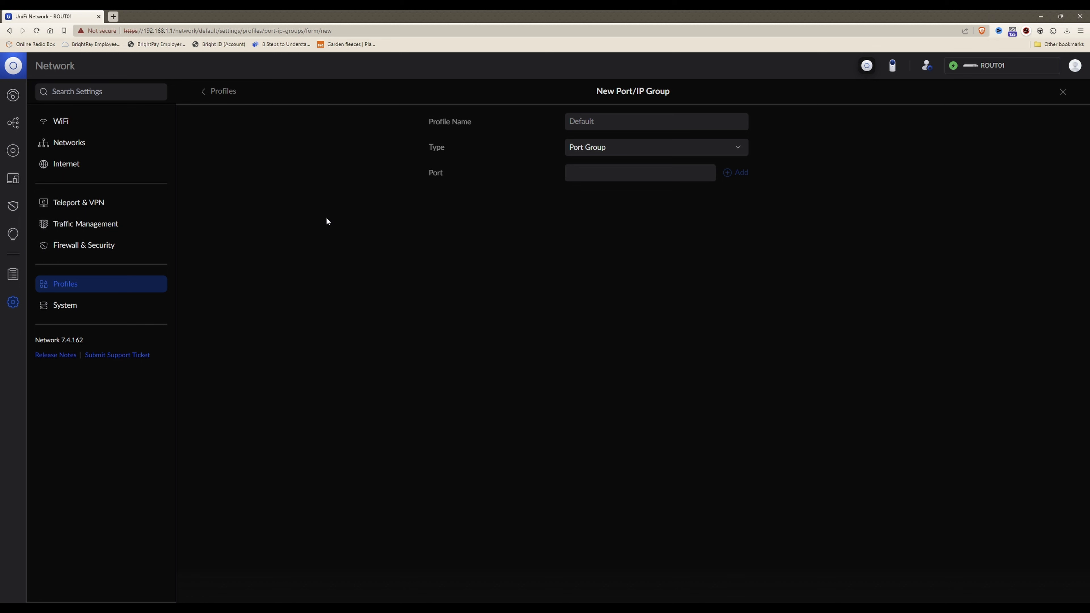
pyautogui.press('Escape')
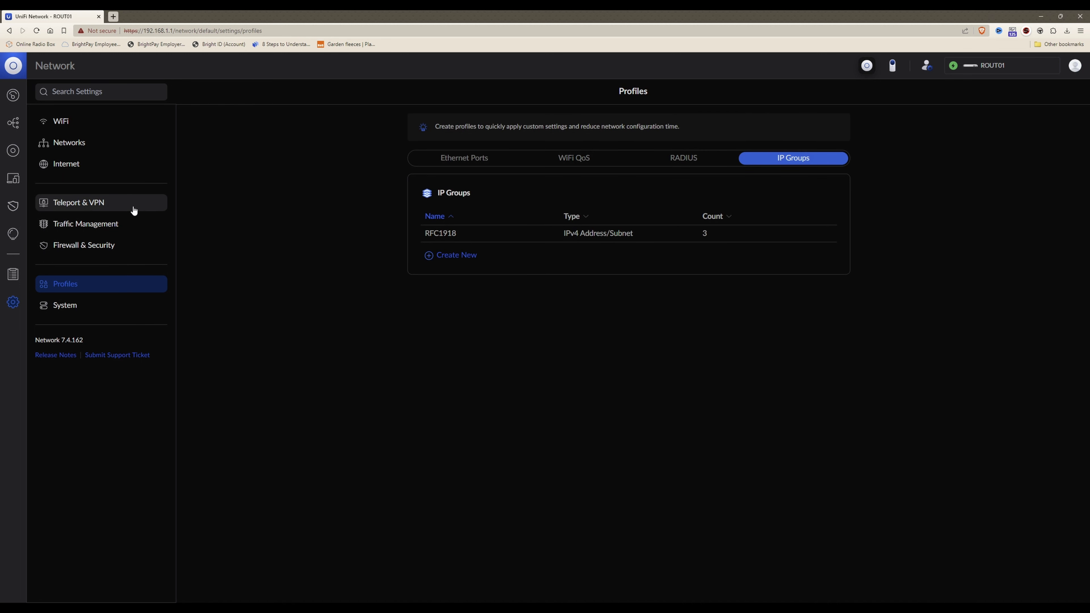
pyautogui.click(81, 204)
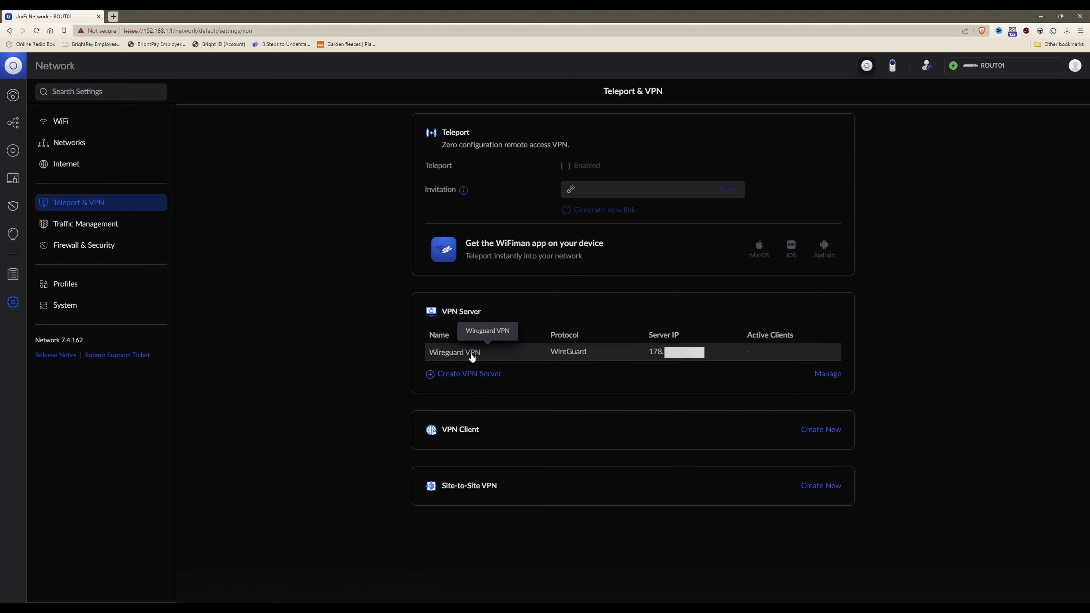
pyautogui.click(490, 352)
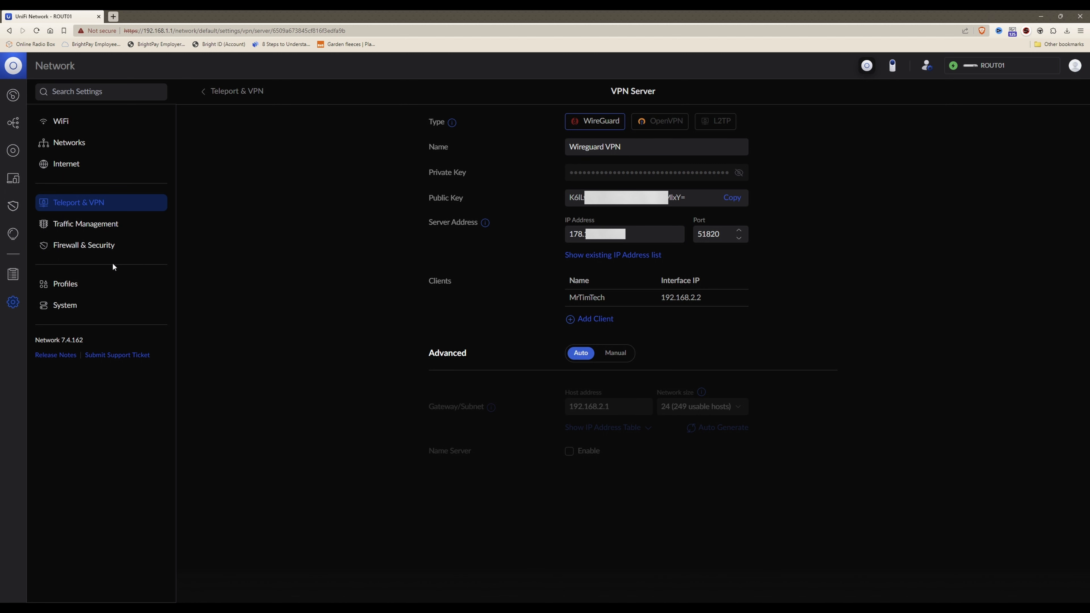
# - Start another IP group profile named Wireguard VPN with the type IPv4 Address/Subnet
pyautogui.click(66, 285)
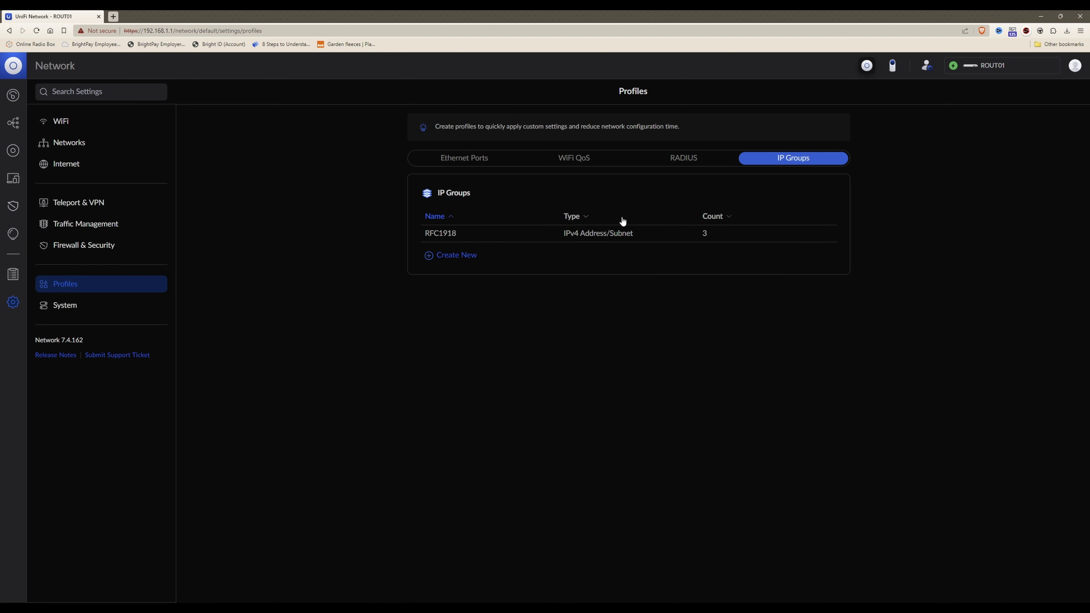
pyautogui.click(459, 256)
pyautogui.click(618, 120)
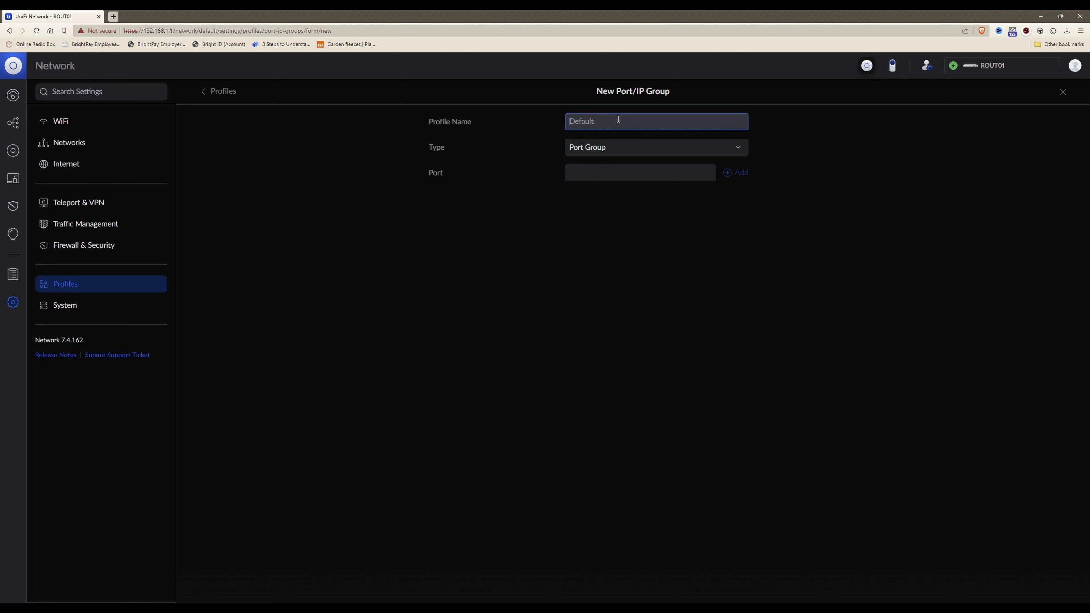
pyautogui.write('Wireguard VPN')
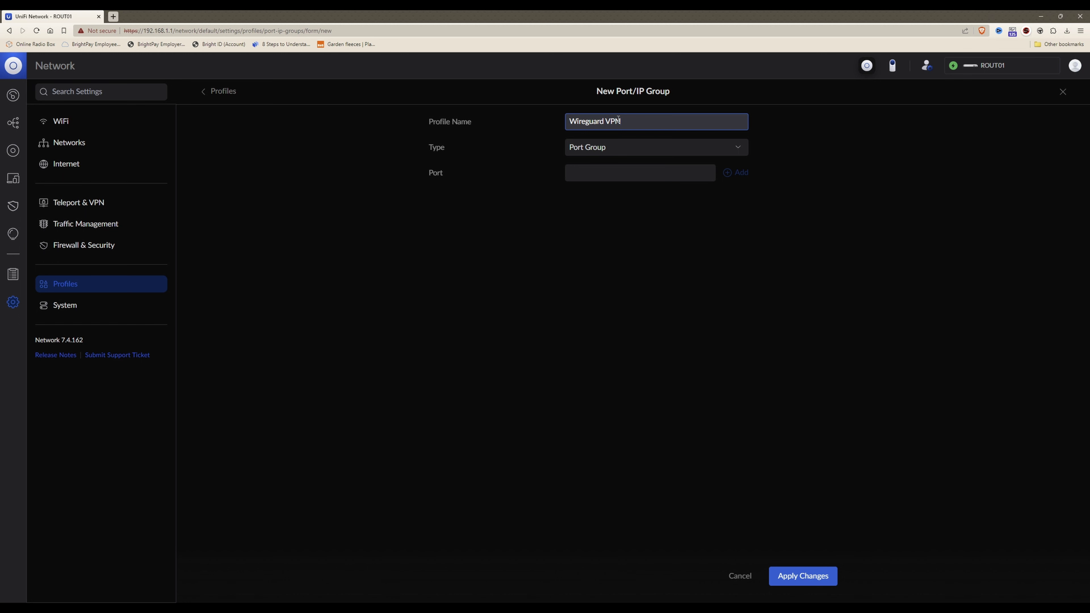
pyautogui.click(631, 148)
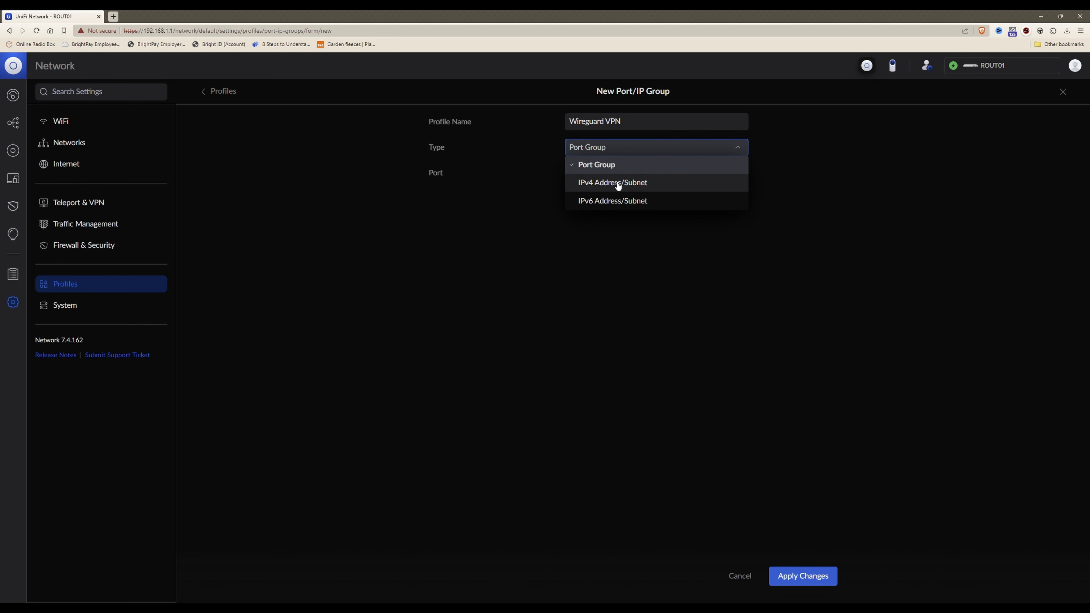
pyautogui.click(627, 183)
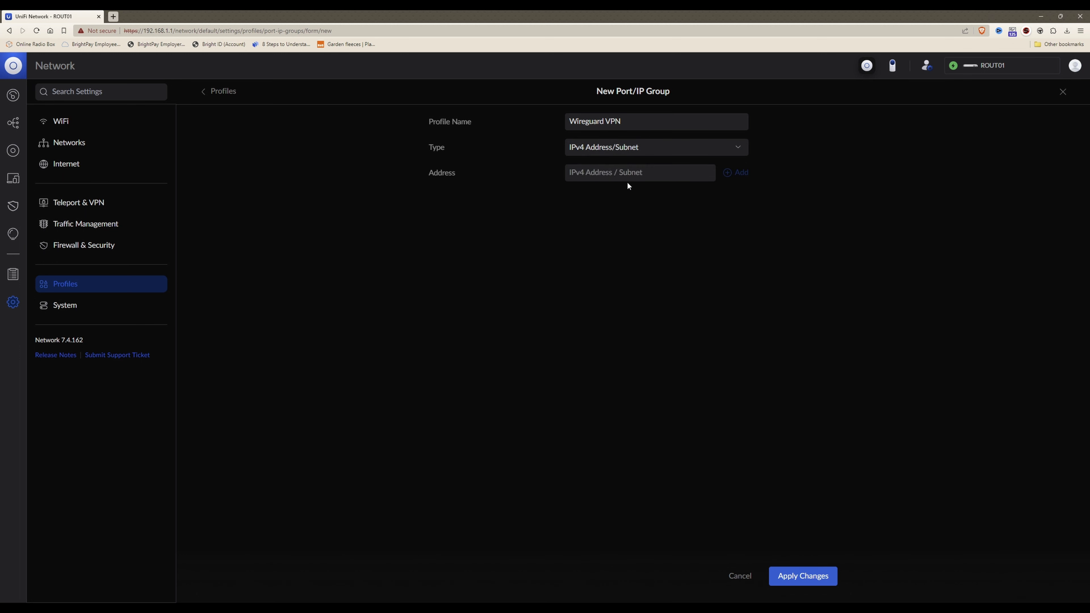
# - Add the subnet 192.168.2.0/24 to the Wireguard VPN group and apply the changes
pyautogui.click(615, 171)
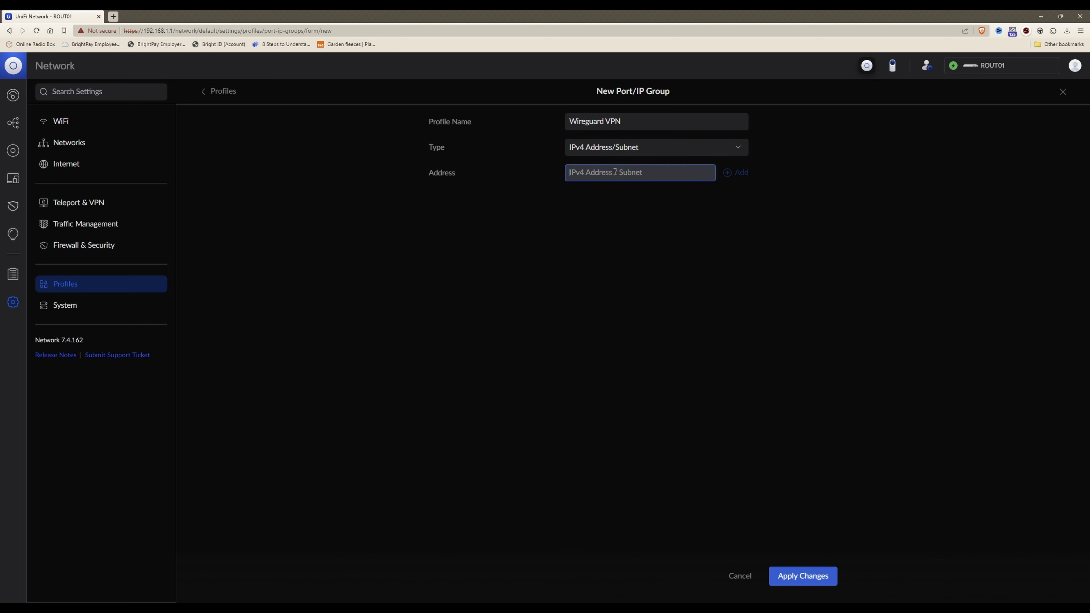
pyautogui.write('192.168.2.0/24')
pyautogui.click(743, 173)
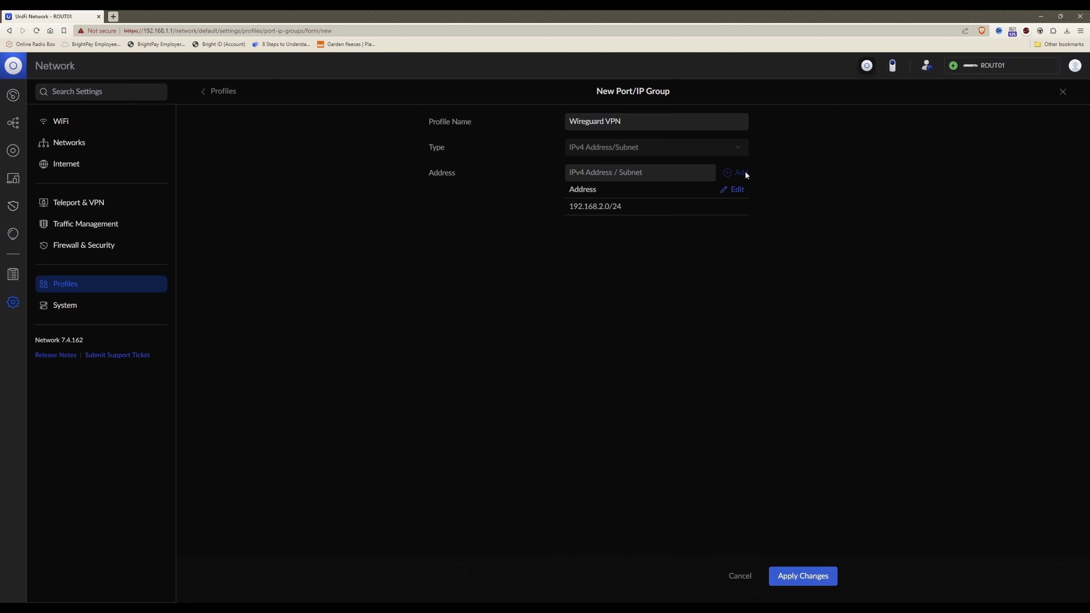
pyautogui.click(813, 580)
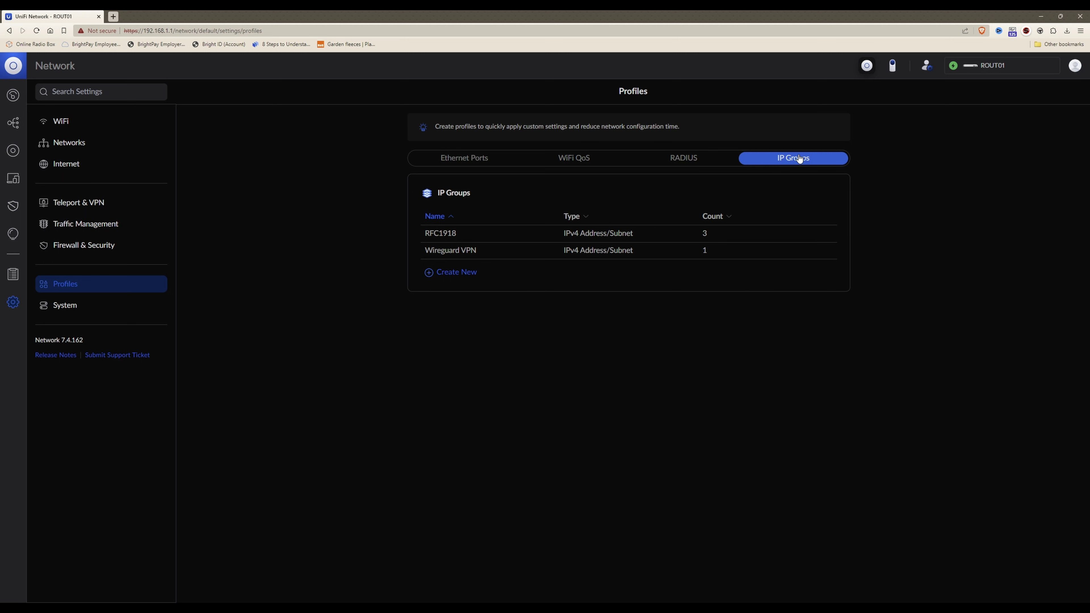
# - Start a new IP group profile named Synology NAS with the type IPv4 Address/Subnet
pyautogui.click(452, 275)
pyautogui.click(637, 121)
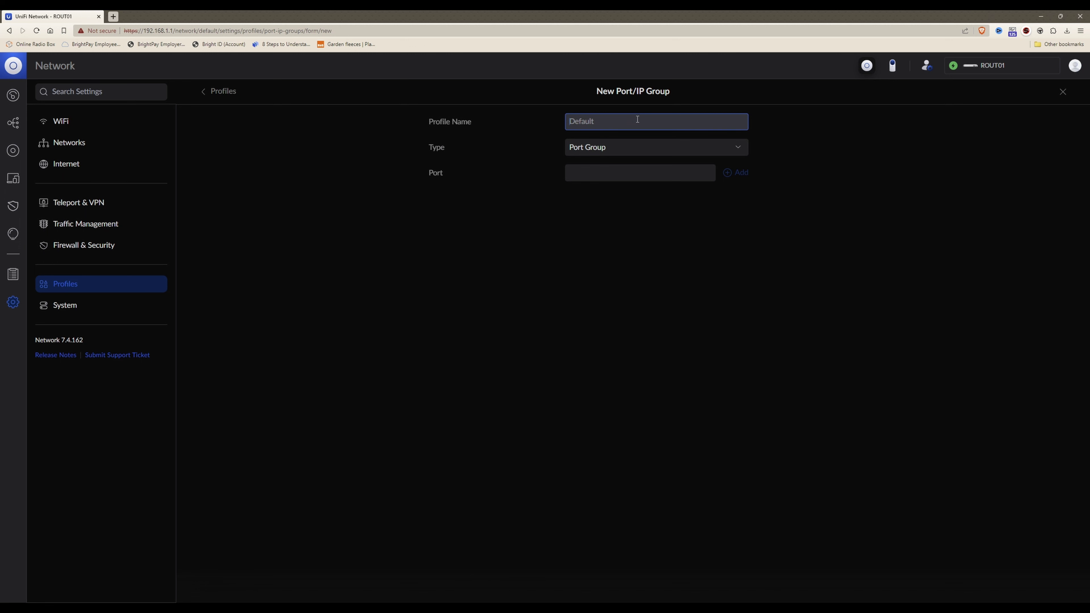
pyautogui.write('Synology NAS')
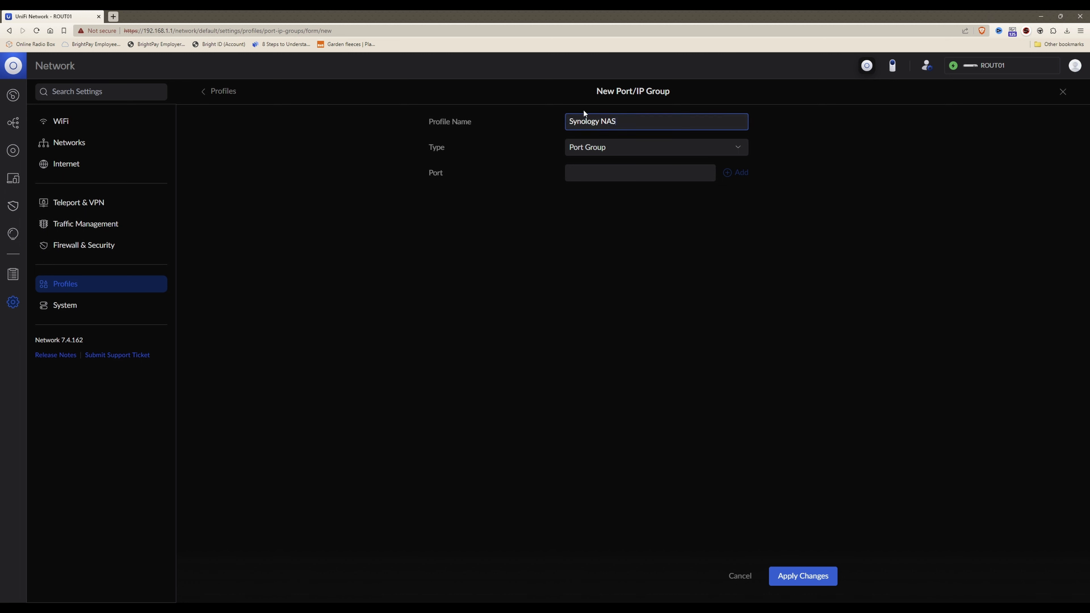
pyautogui.click(632, 149)
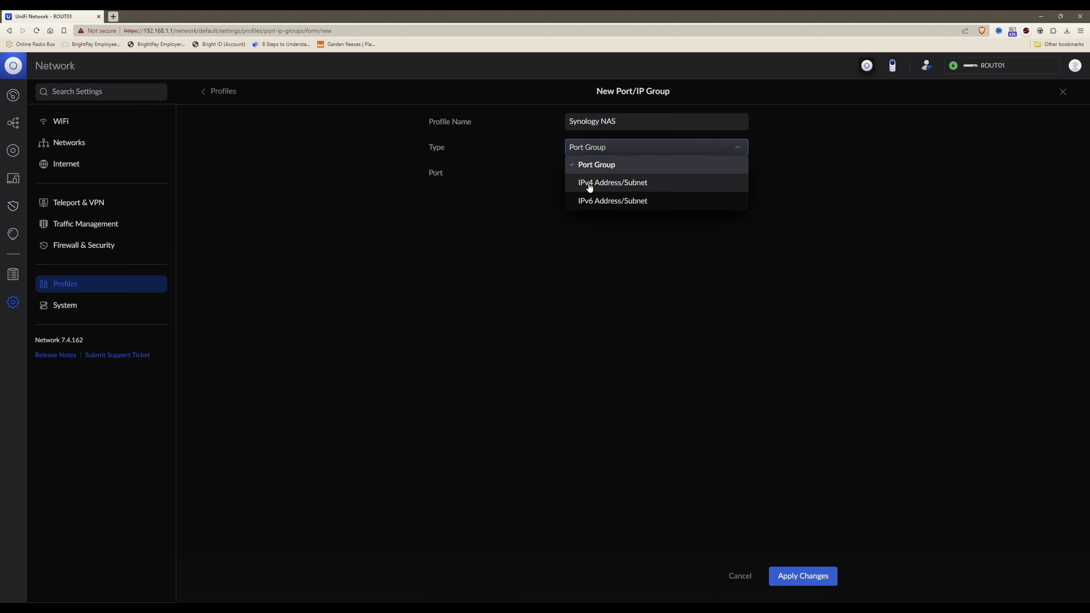
pyautogui.click(610, 186)
# - Add the address 192.168.1.5 to the Synology NAS group and apply the changes
pyautogui.click(626, 174)
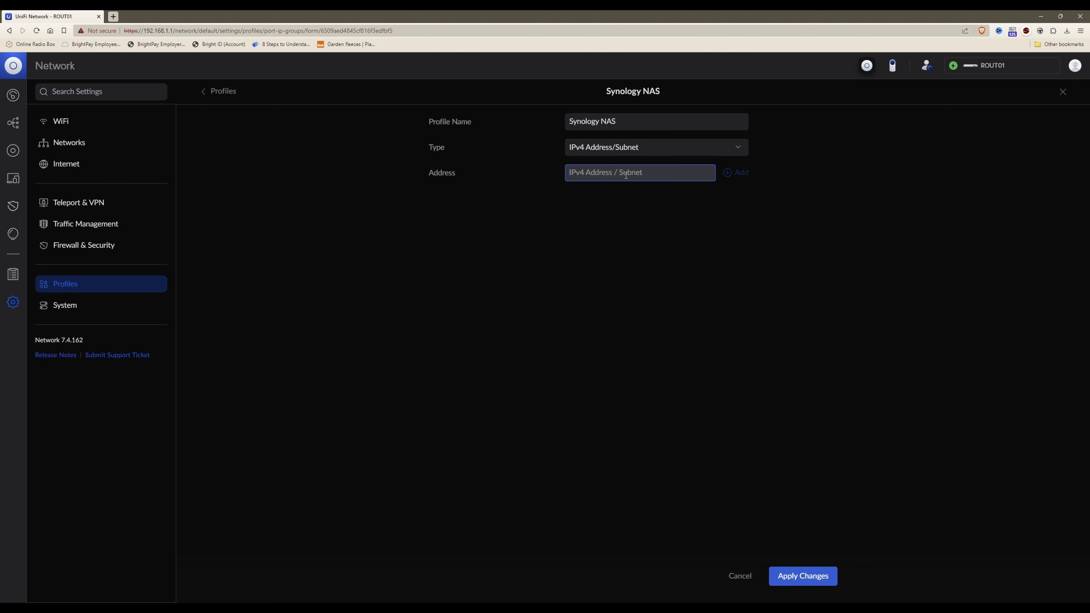
pyautogui.write('192.168.1.5')
pyautogui.press('Return')
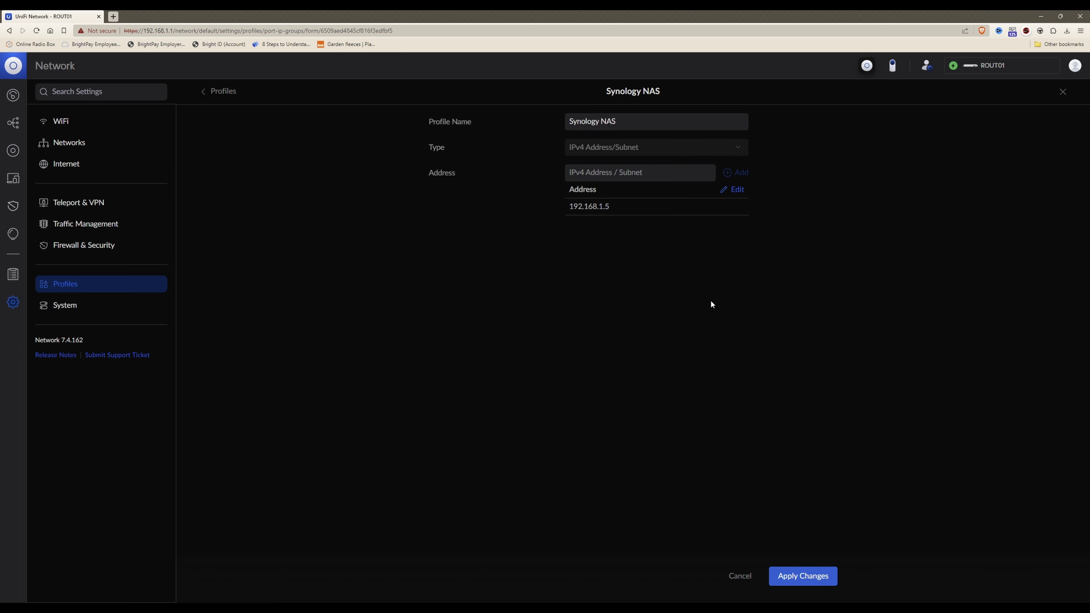
pyautogui.click(806, 577)
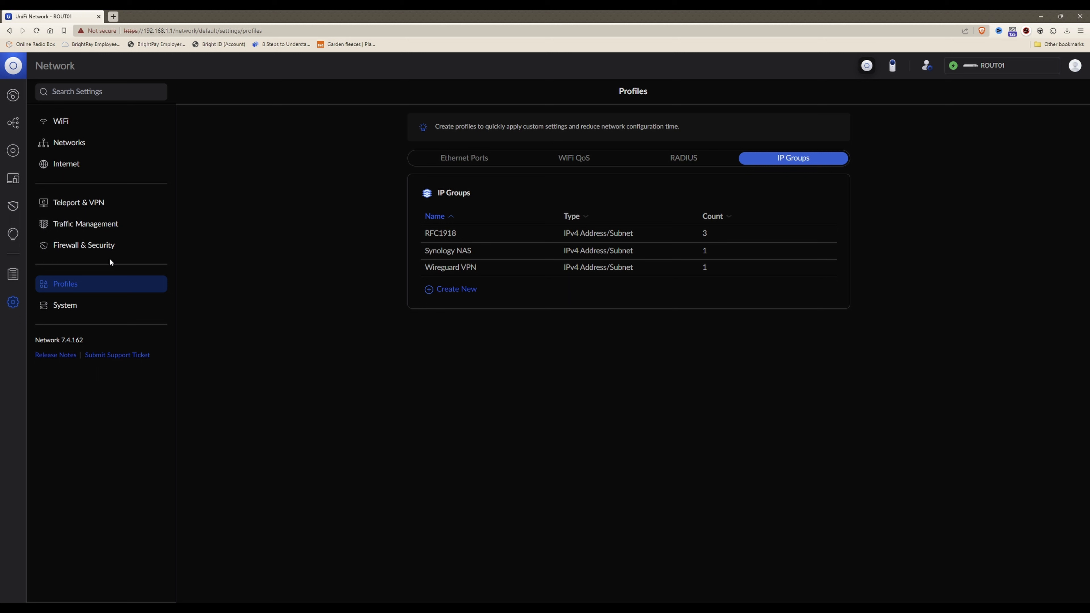
# - Start a new firewall rule in the Firewall & Security settings with the type LAN In
pyautogui.click(83, 249)
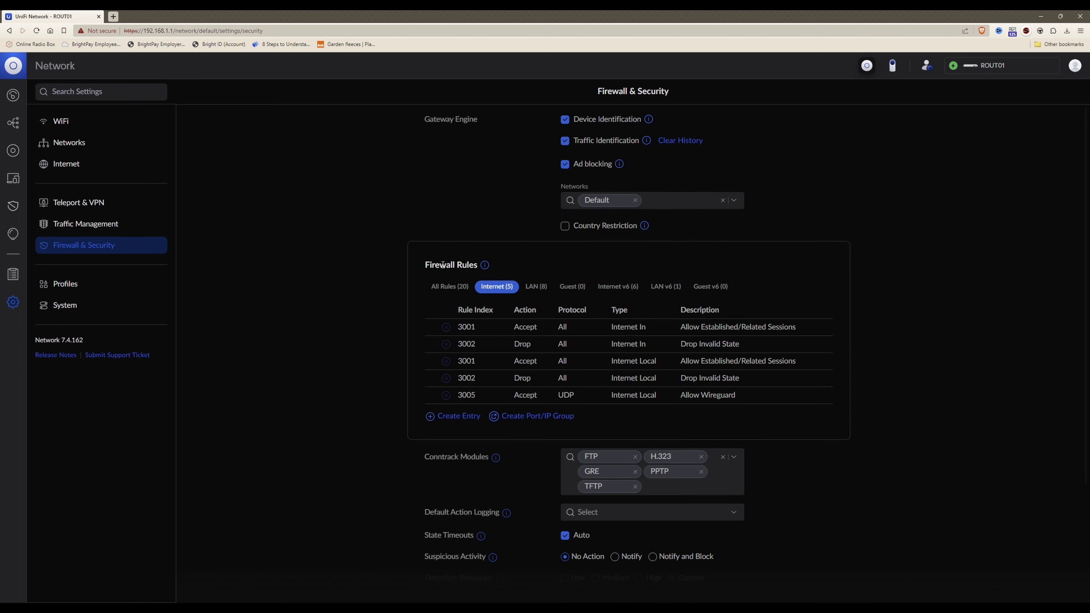
pyautogui.click(455, 419)
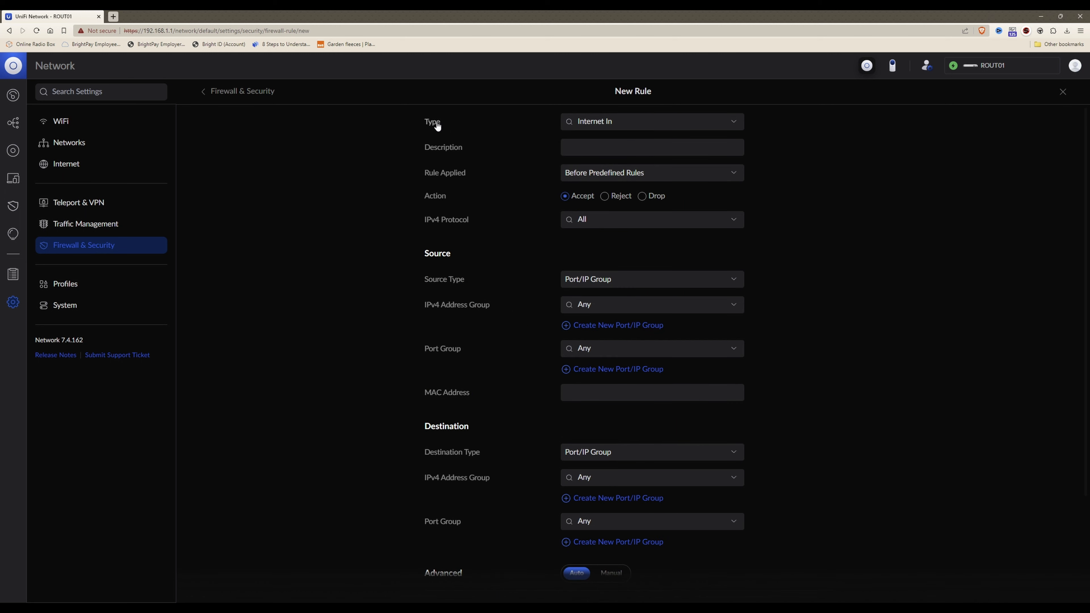
pyautogui.click(638, 121)
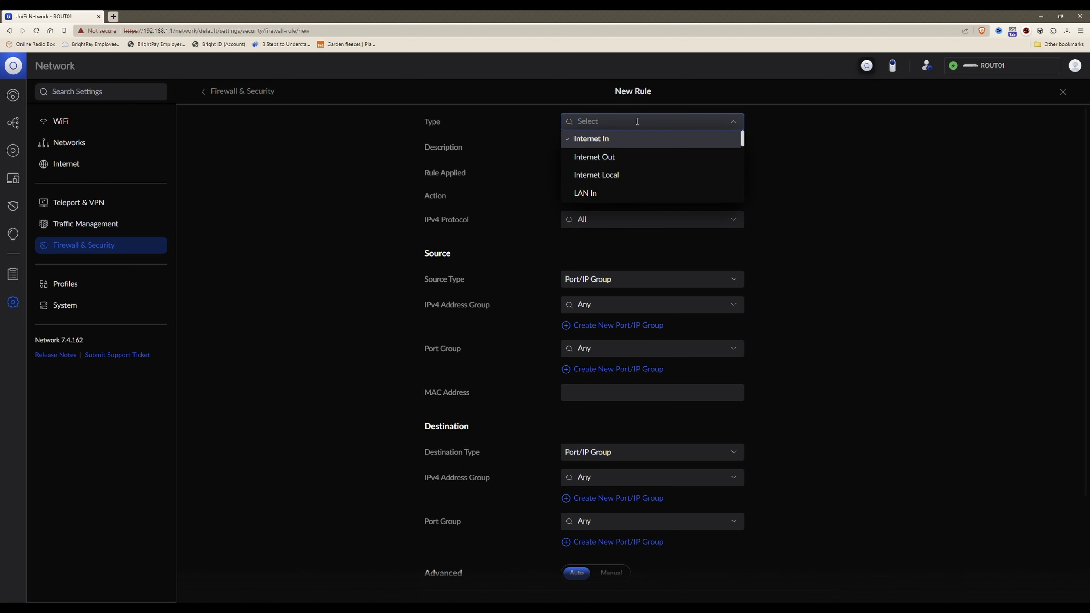
pyautogui.click(603, 194)
# - Describe the LAN In rule as "Block inter VLAN traffic" and set its action to Drop
pyautogui.click(628, 145)
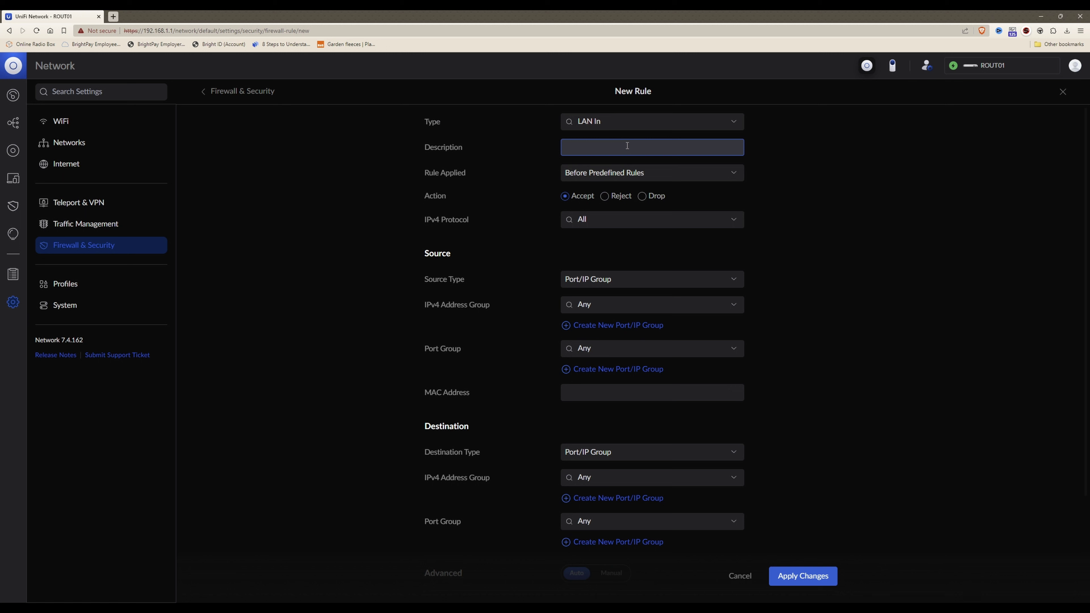
pyautogui.write('Block inter VLNA')
pyautogui.press('BackSpace')
pyautogui.press('BackSpace')
pyautogui.press('BackSpace')
pyautogui.write('AN traffic')
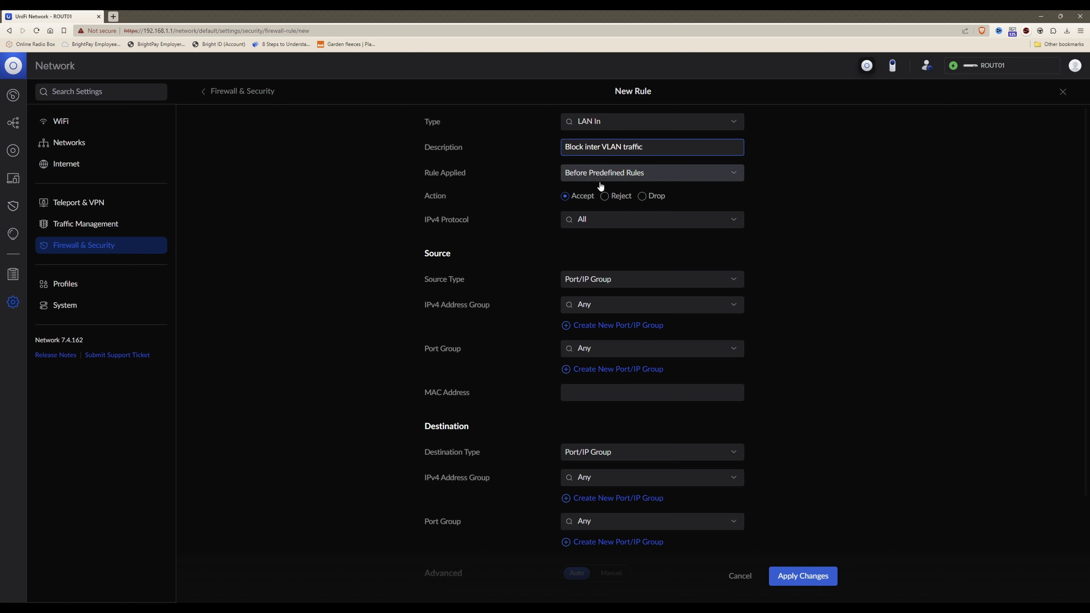
pyautogui.click(642, 197)
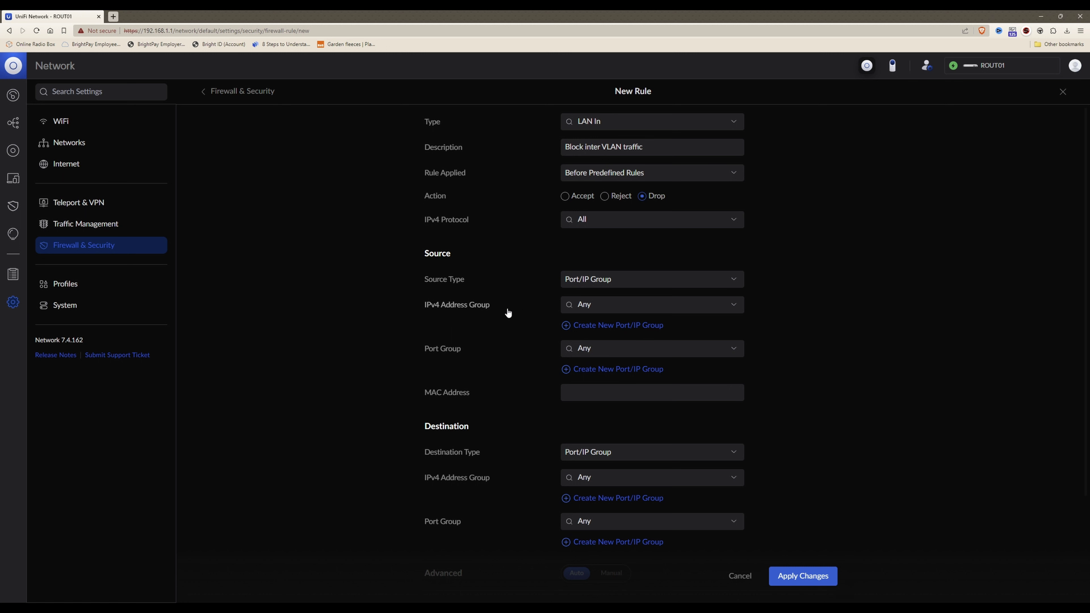
# - Set both the source and destination IPv4 address groups of the rule to RFC1918 and apply the changes
pyautogui.click(733, 306)
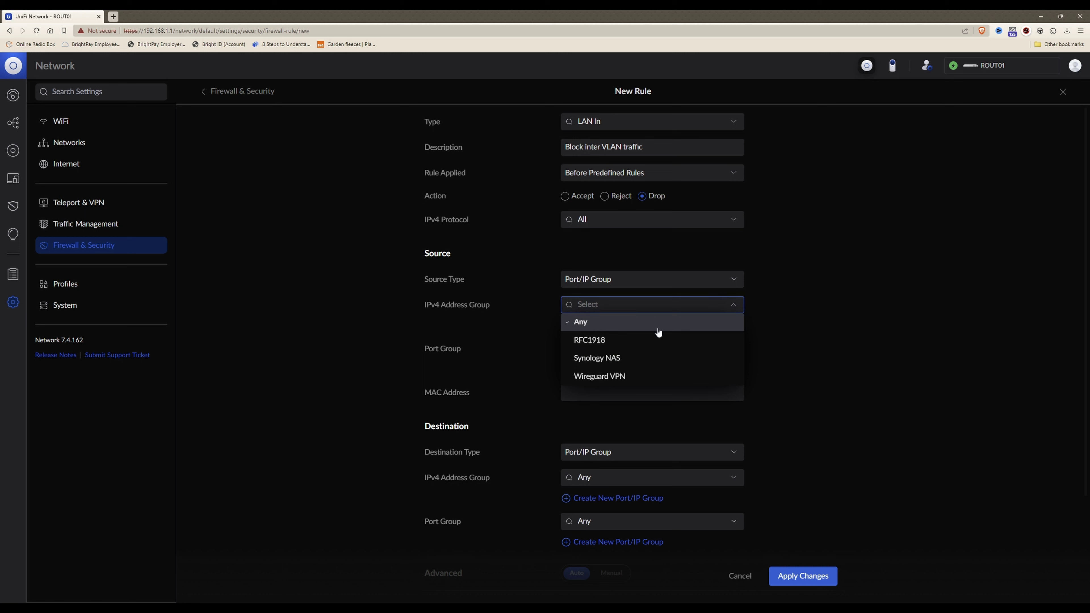
pyautogui.click(609, 345)
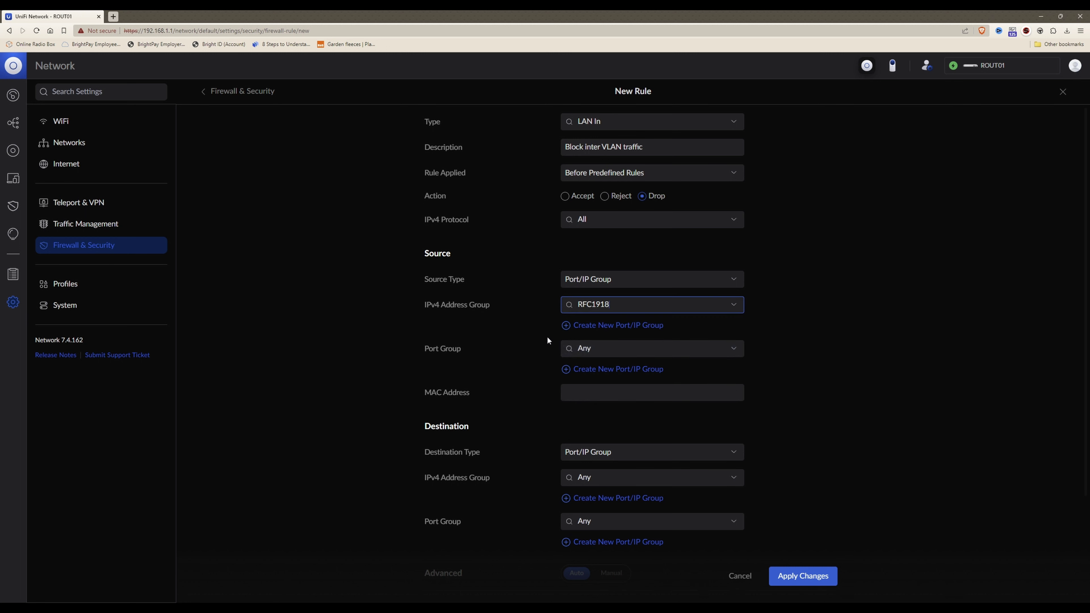
pyautogui.scroll(-2, 544, 337)
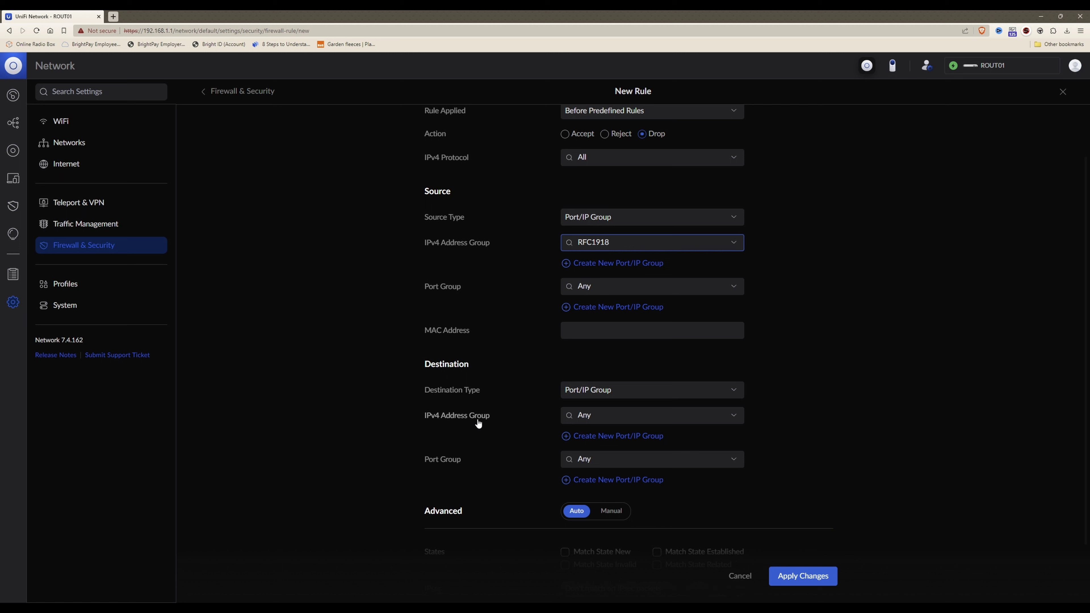
pyautogui.click(732, 416)
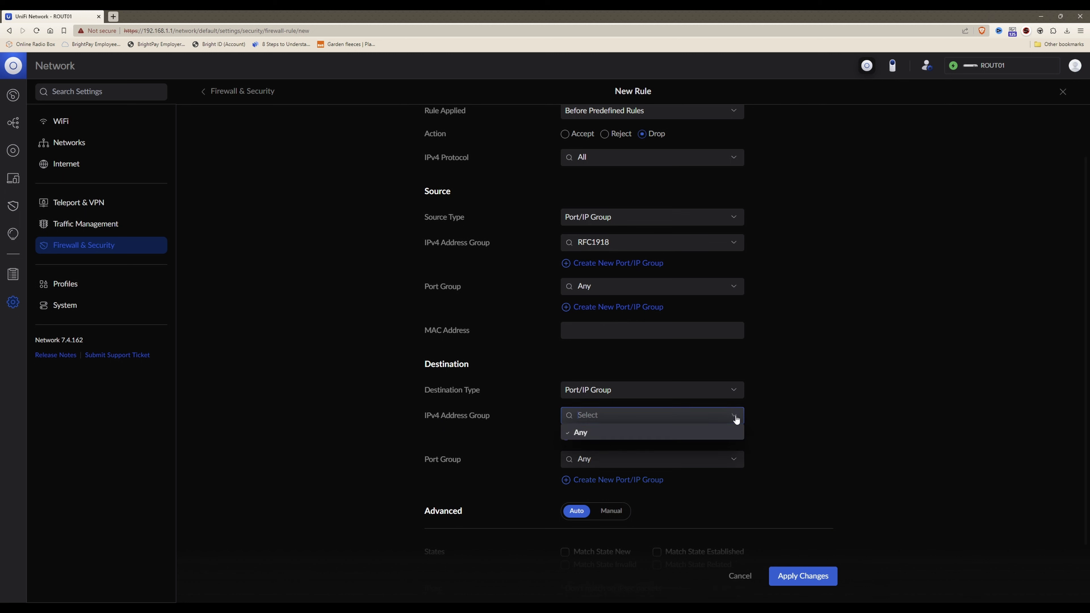
pyautogui.click(594, 451)
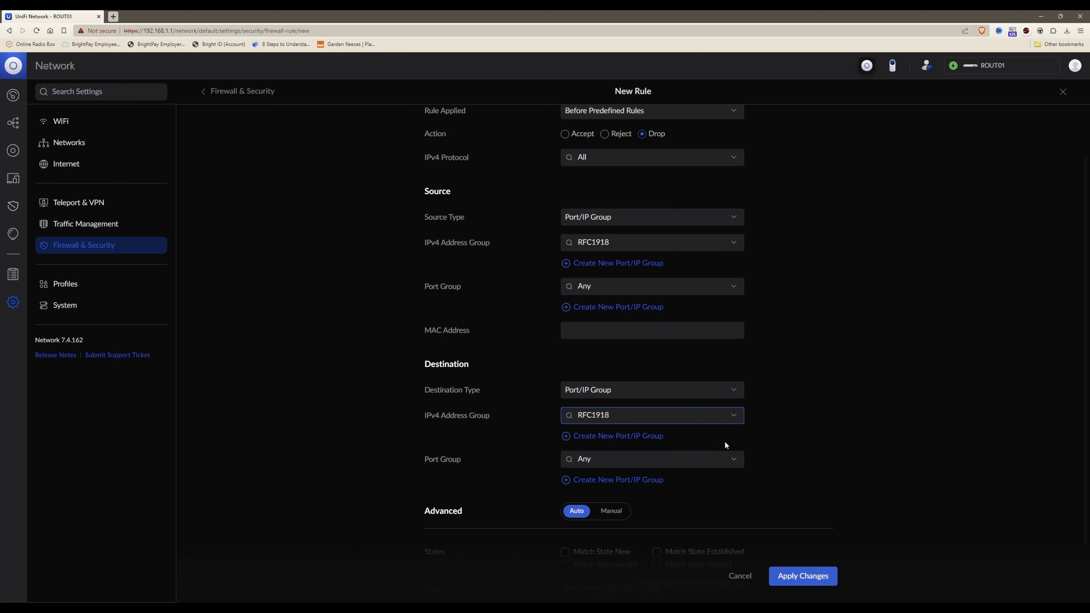
pyautogui.scroll(-2, 902, 373)
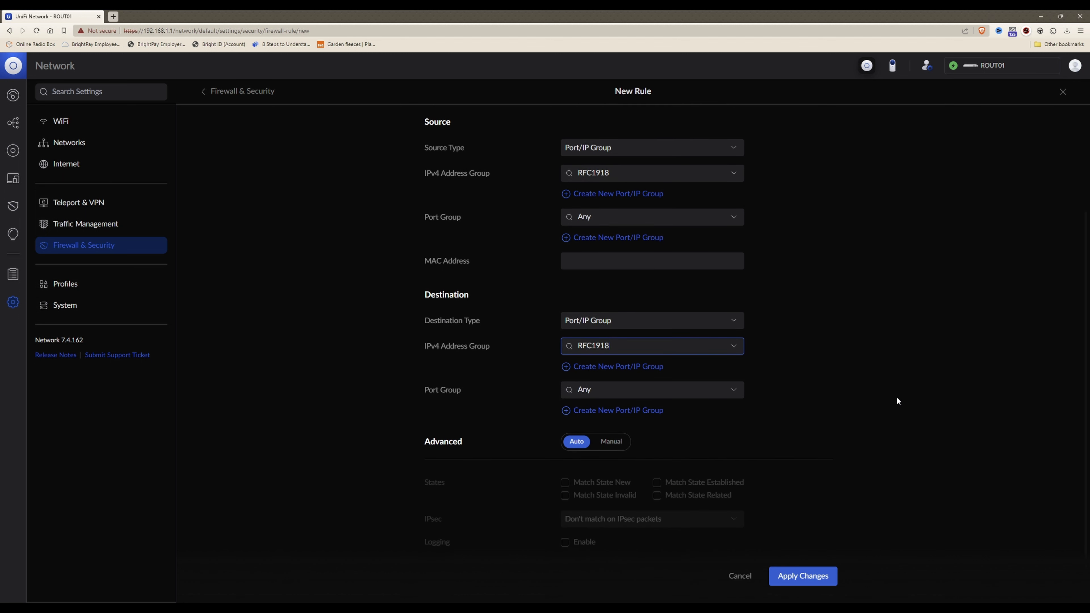
pyautogui.click(807, 577)
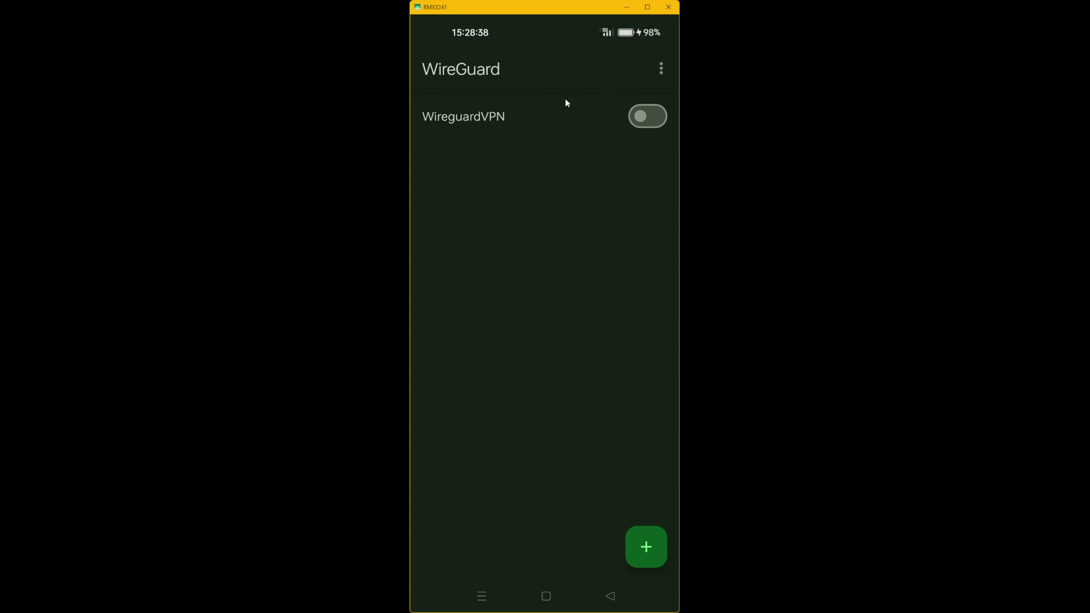
# - Switch to the mirrored Android phone, enable the WireguardVPN tunnel, and run a test ping to 192.168.1.5 with Ping IP
pyautogui.click(640, 117)
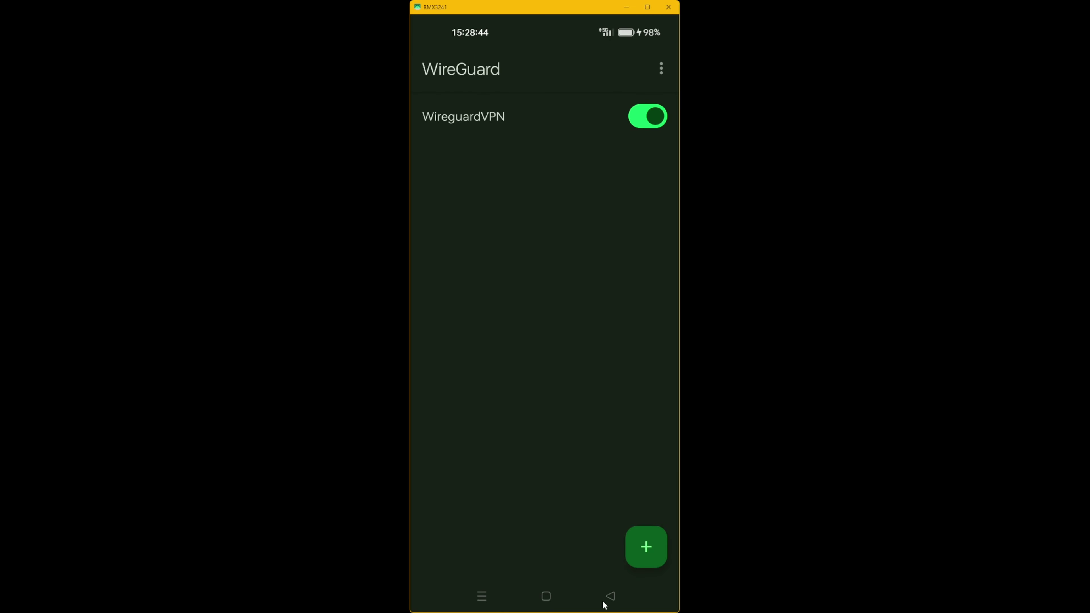
pyautogui.click(613, 596)
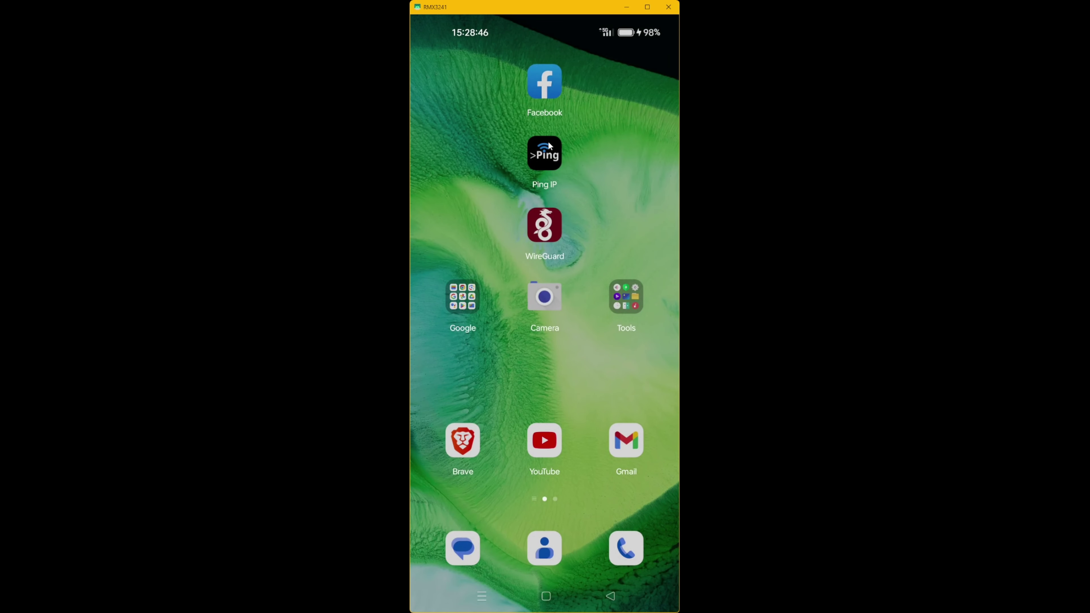
pyautogui.click(544, 155)
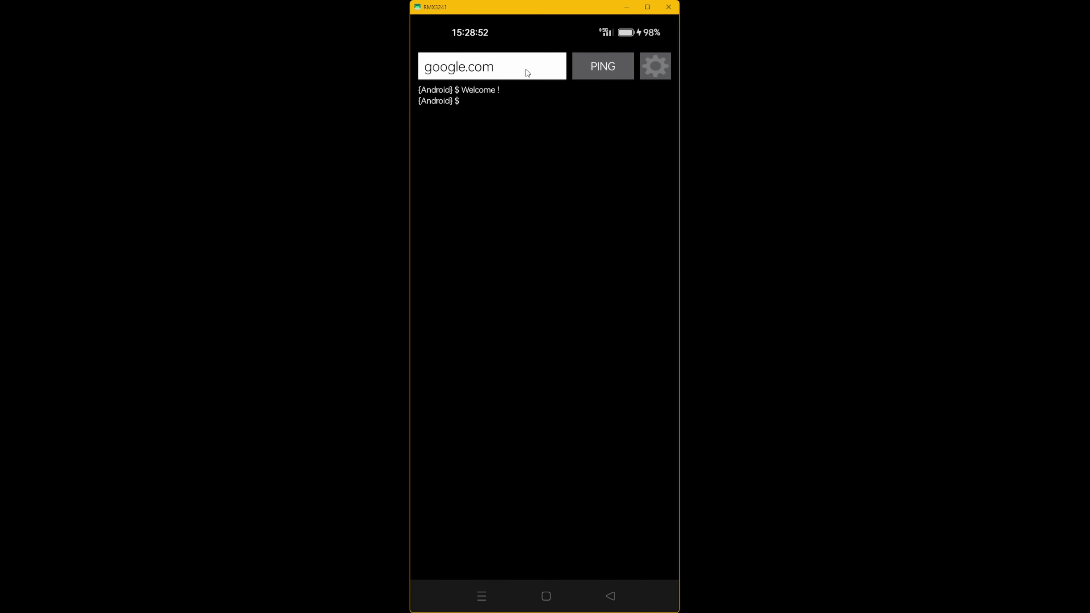
pyautogui.click(519, 65)
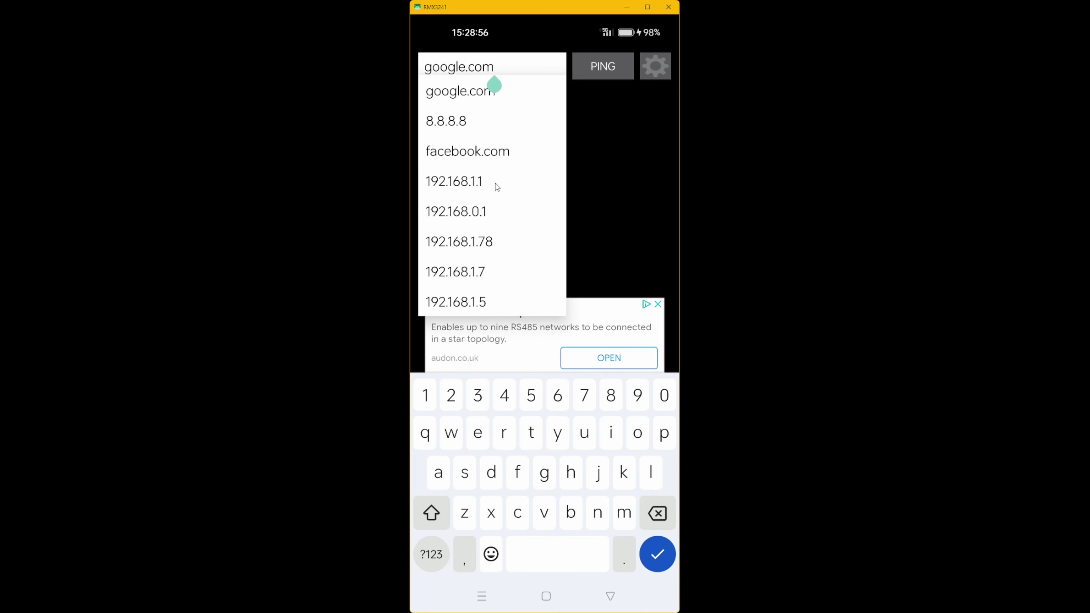
pyautogui.click(457, 301)
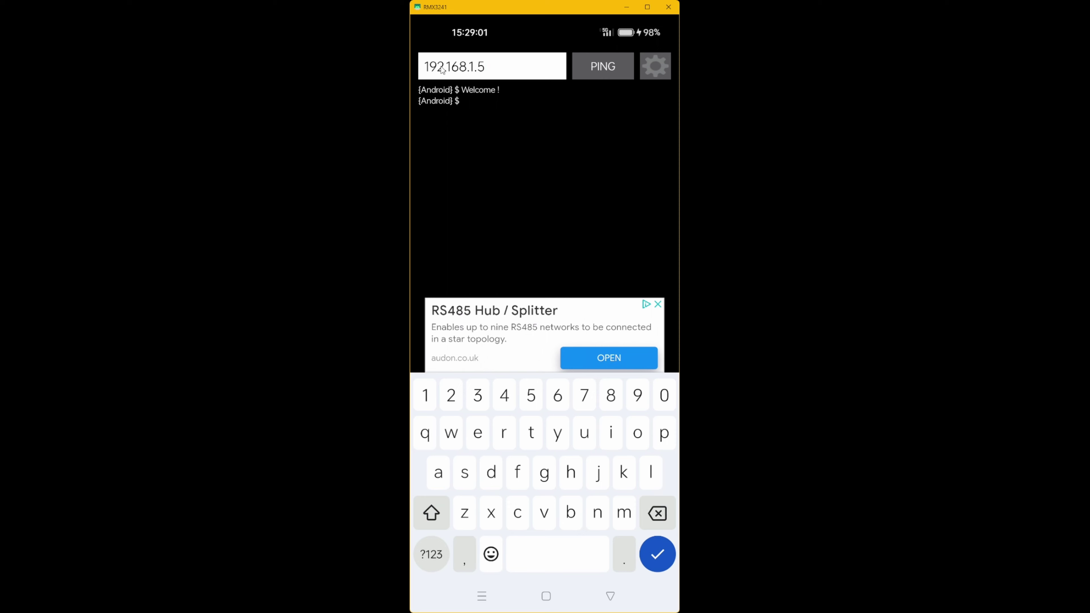
pyautogui.click(603, 66)
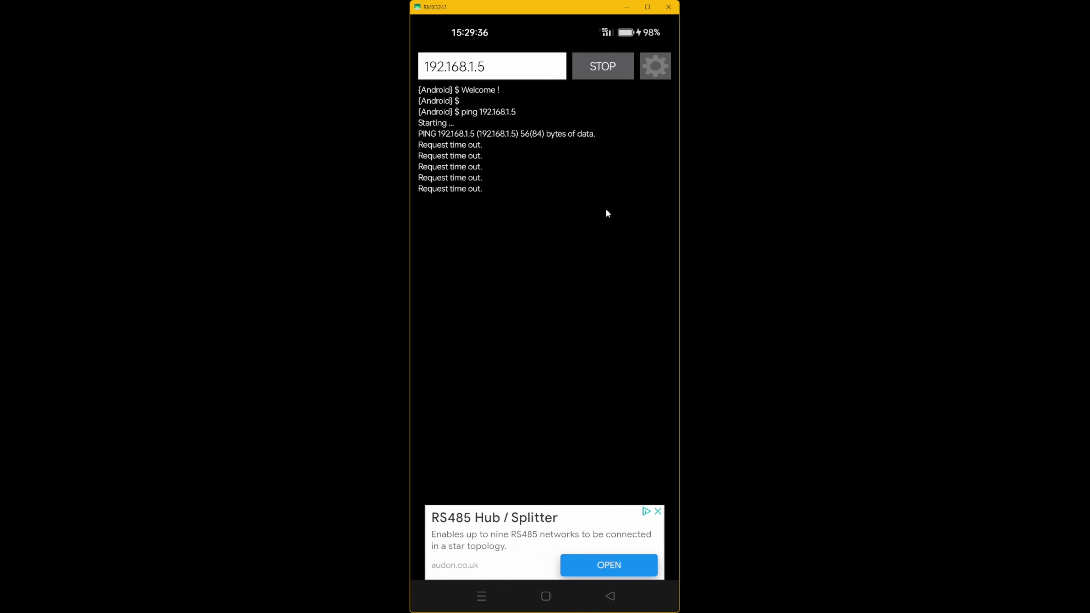
pyautogui.click(613, 71)
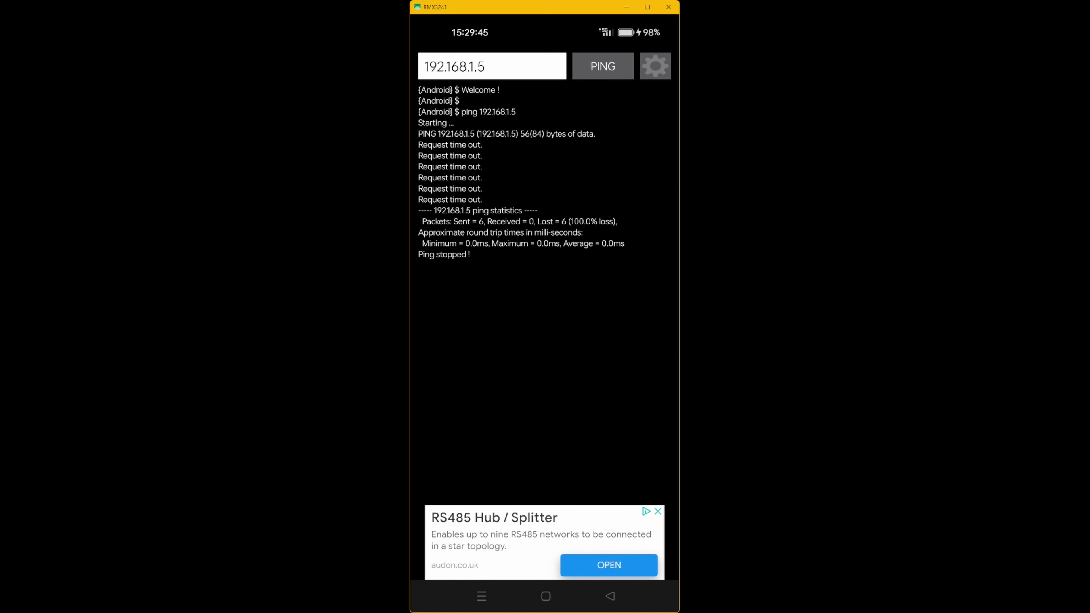
# - Return to the UniFi firewall settings in the browser and start another firewall rule with the type LAN In
pyautogui.hotkey('alt', 'Tab')
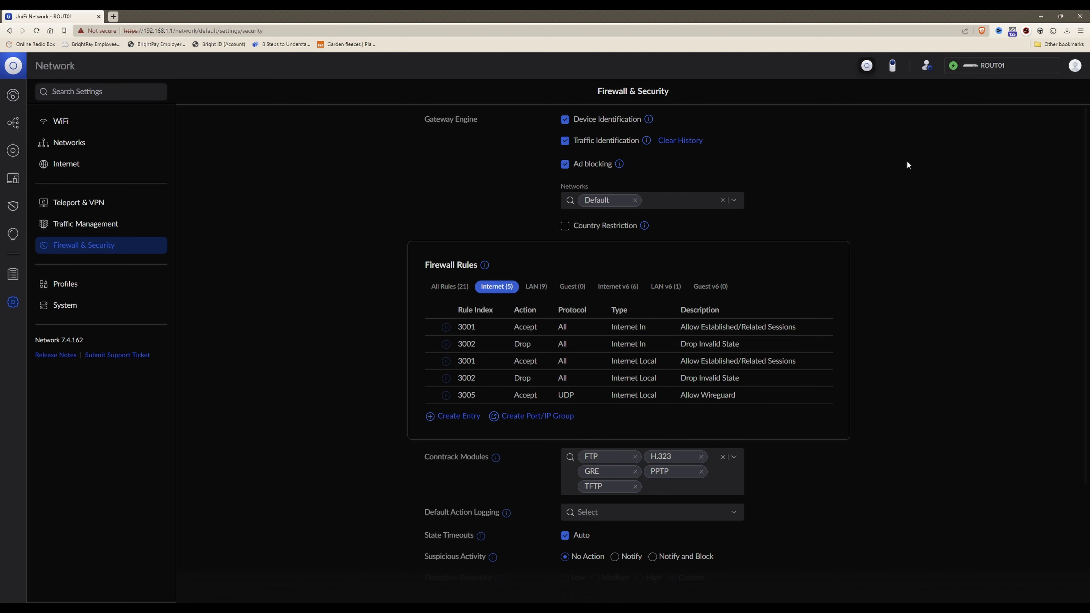
pyautogui.scroll(-1, 894, 206)
pyautogui.scroll(1, 896, 206)
pyautogui.scroll(-2, 860, 375)
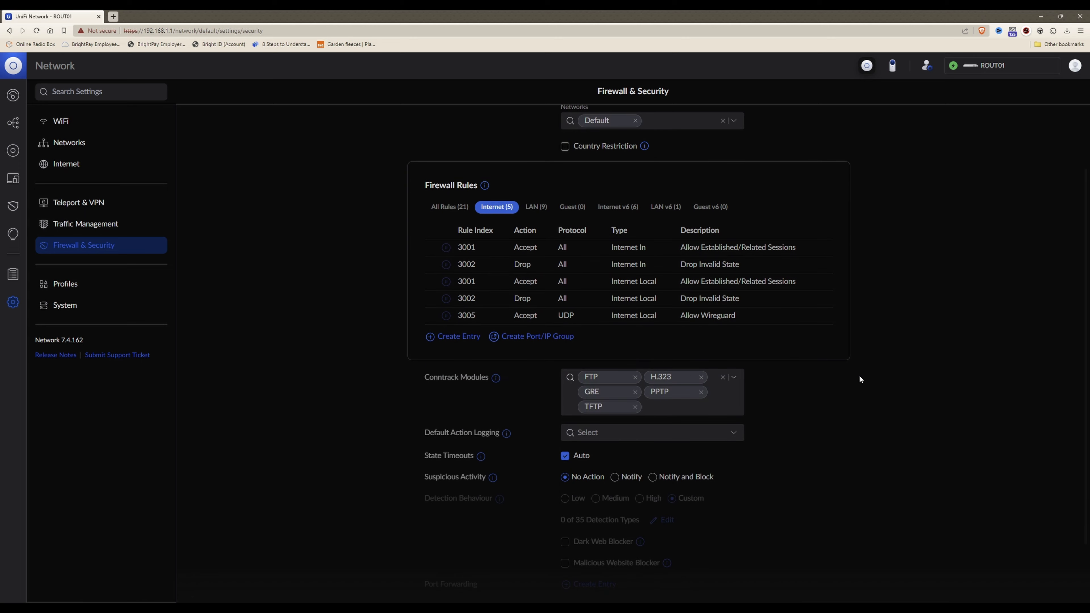
pyautogui.scroll(-2, 859, 375)
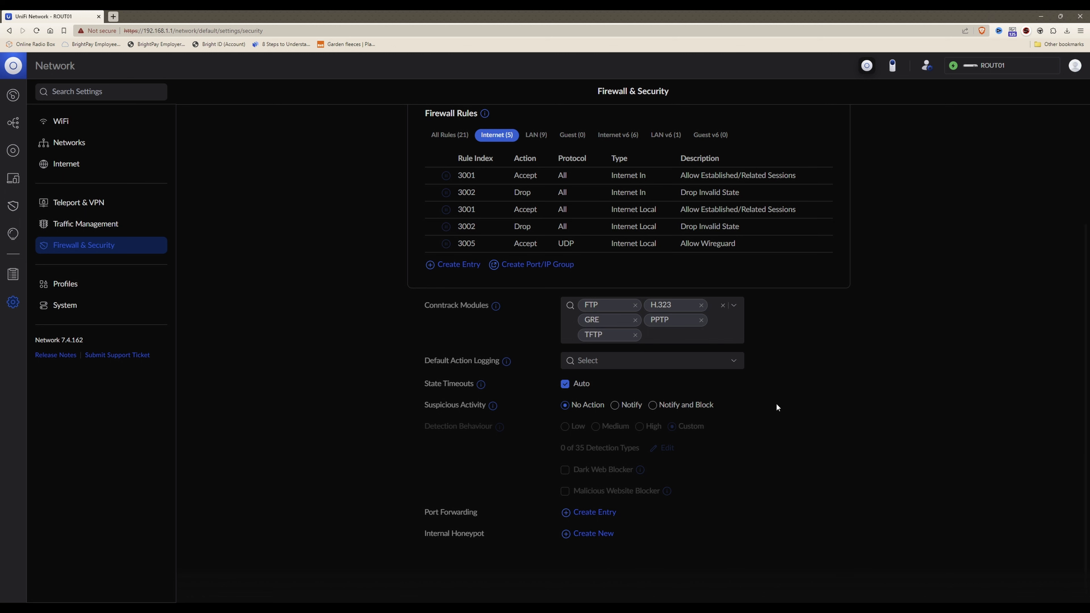
pyautogui.scroll(3, 752, 429)
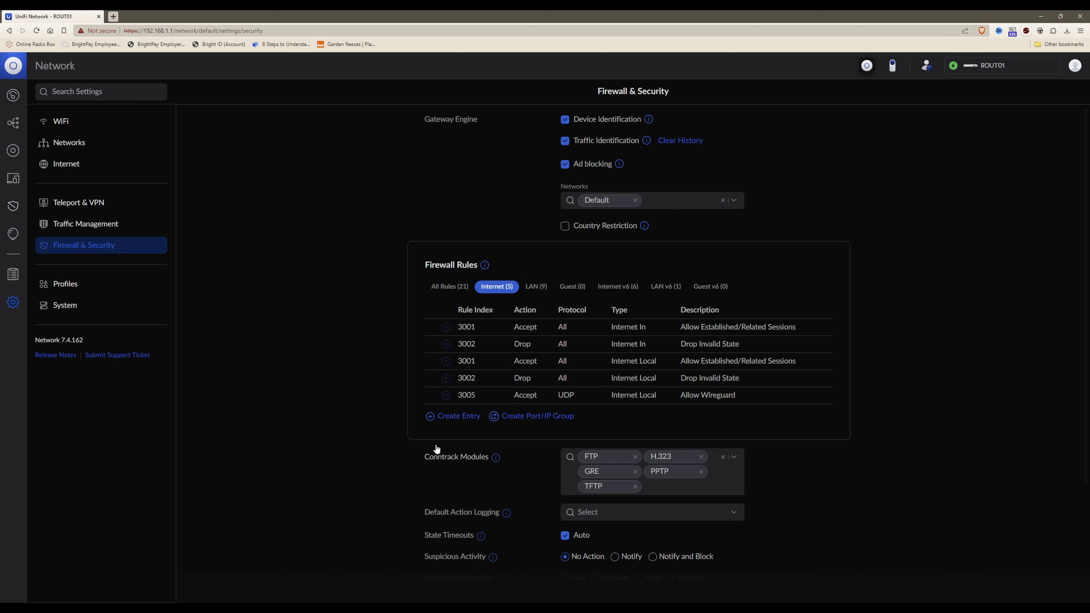
pyautogui.click(458, 419)
pyautogui.click(657, 122)
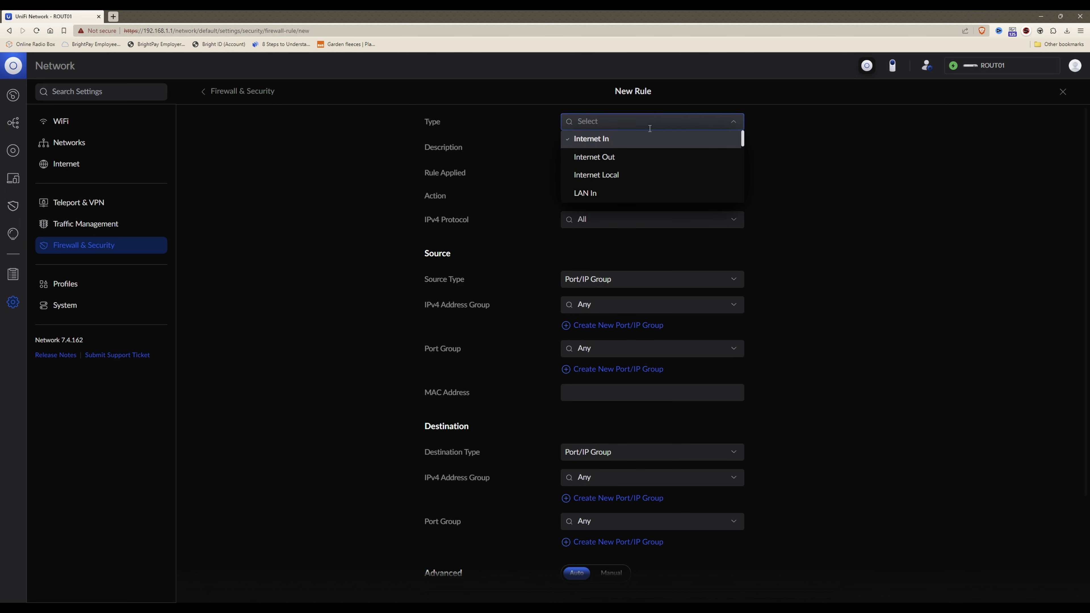
pyautogui.click(602, 193)
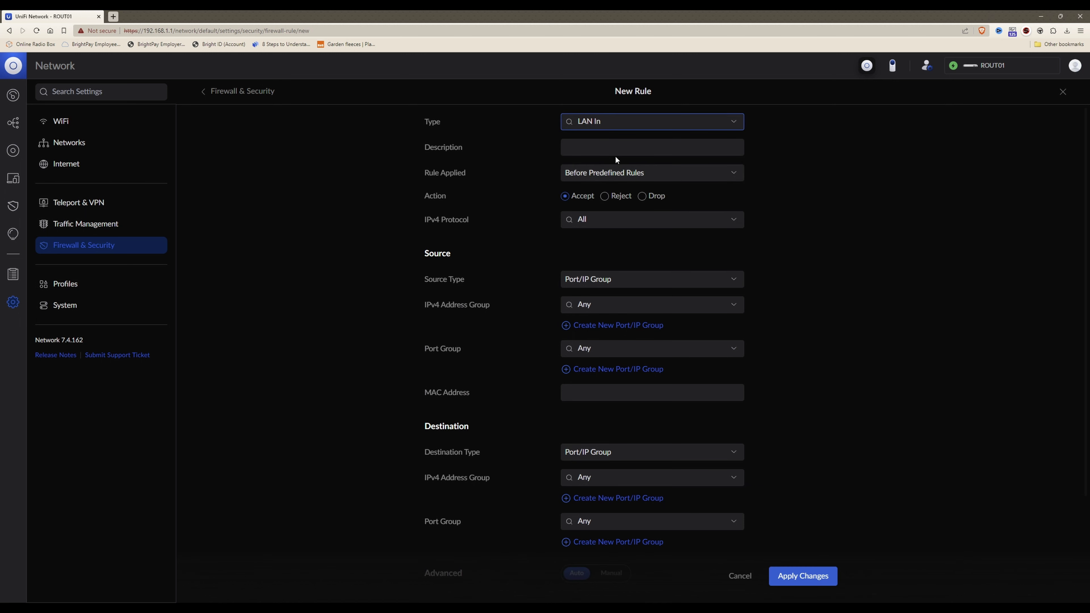
# - Describe the LAN In rule as "Allow Wireguard to NAS" with the action Accept
pyautogui.click(627, 146)
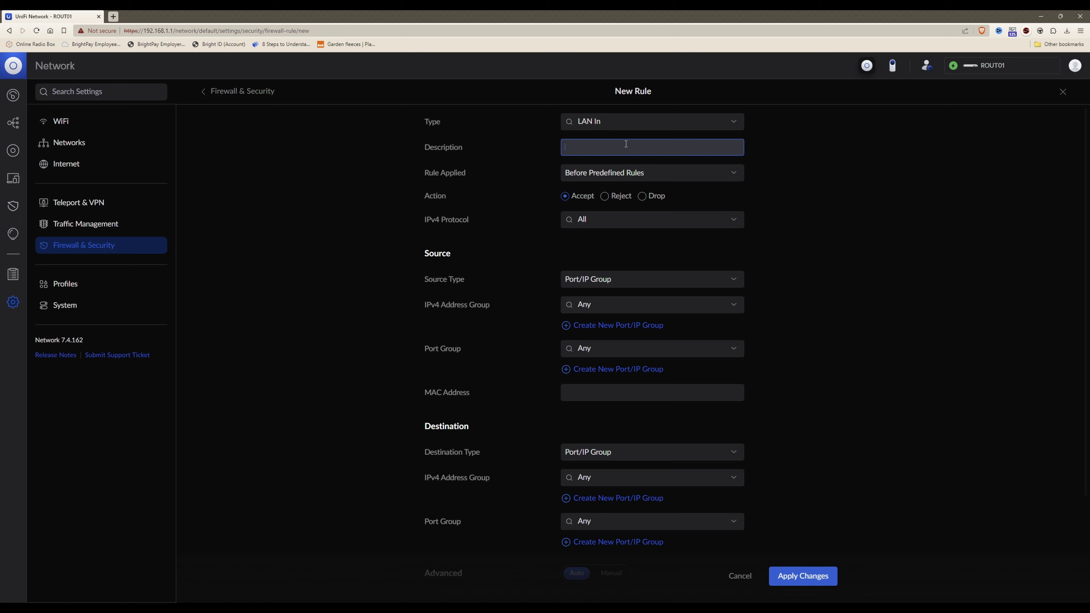
pyautogui.write('Allow Wireguard to NAS')
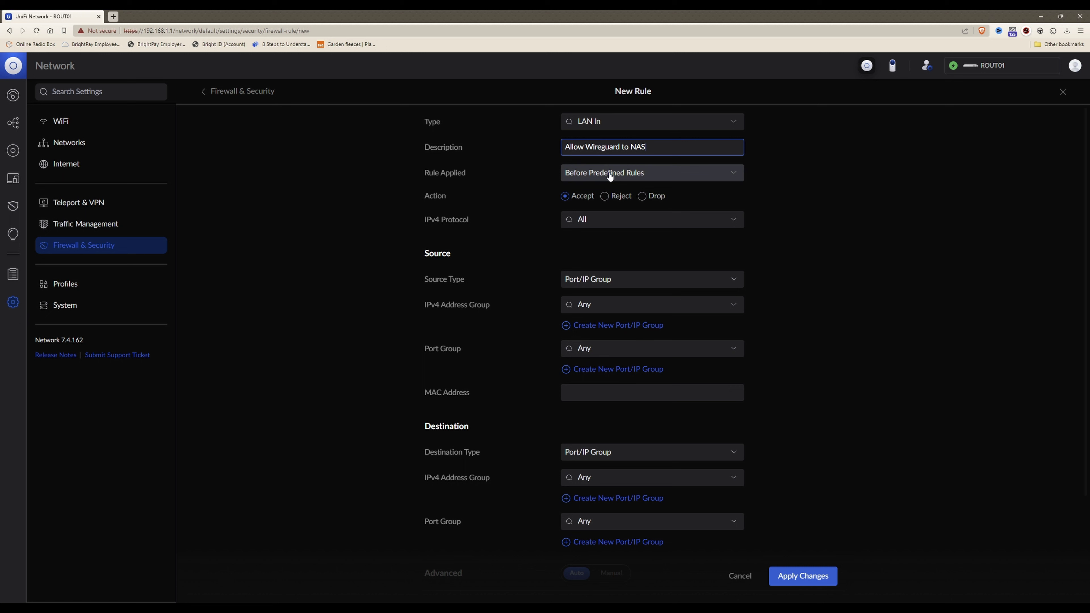
pyautogui.click(570, 200)
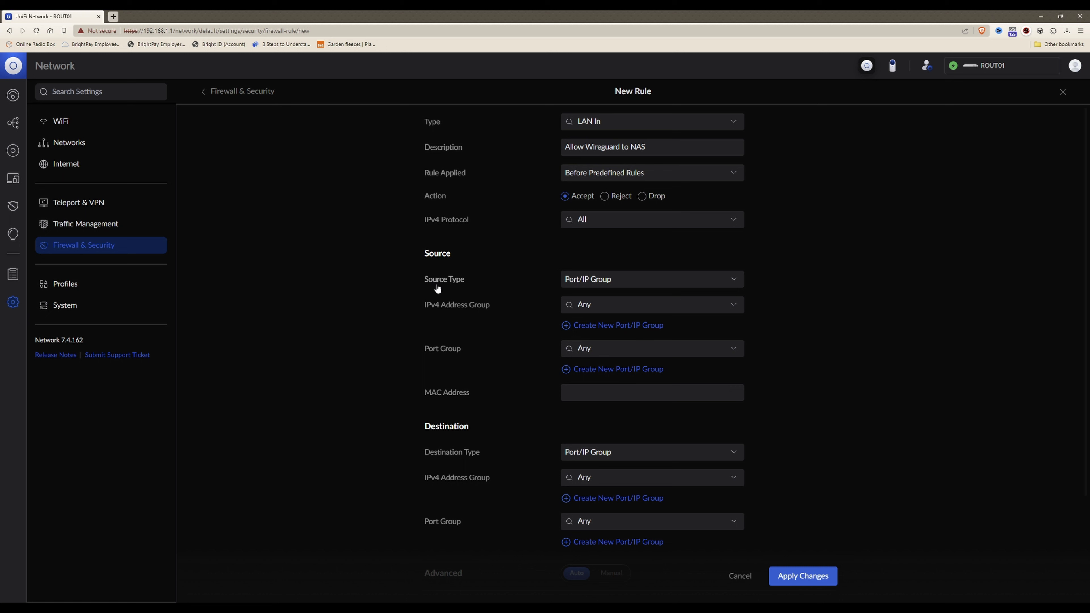
# - Set the rule's source type to Port/IP Group and its source IPv4 address group to Wireguard VPN
pyautogui.click(635, 282)
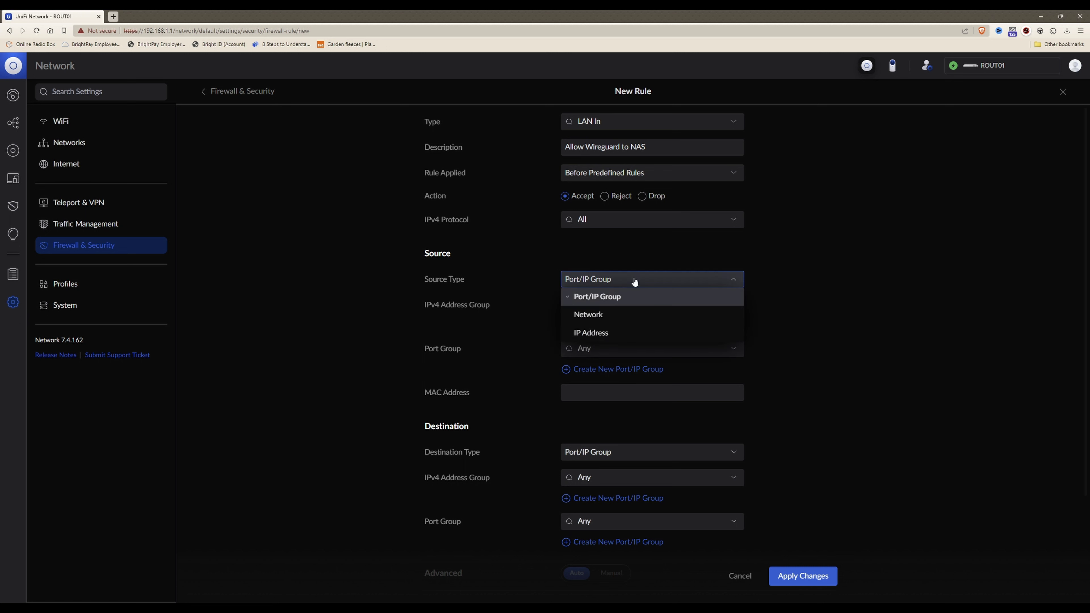
pyautogui.click(615, 297)
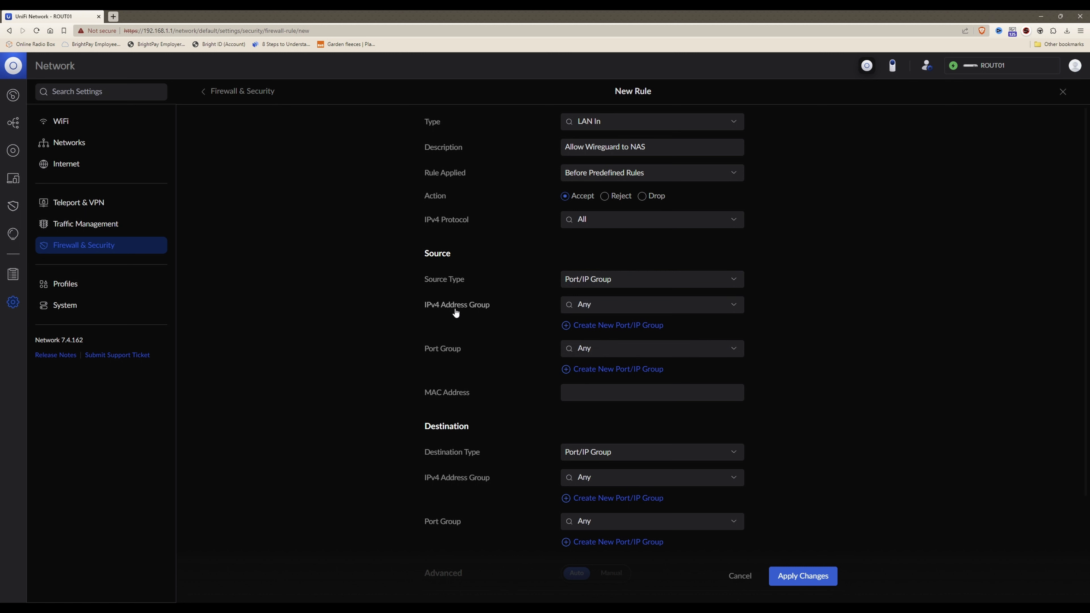
pyautogui.click(605, 305)
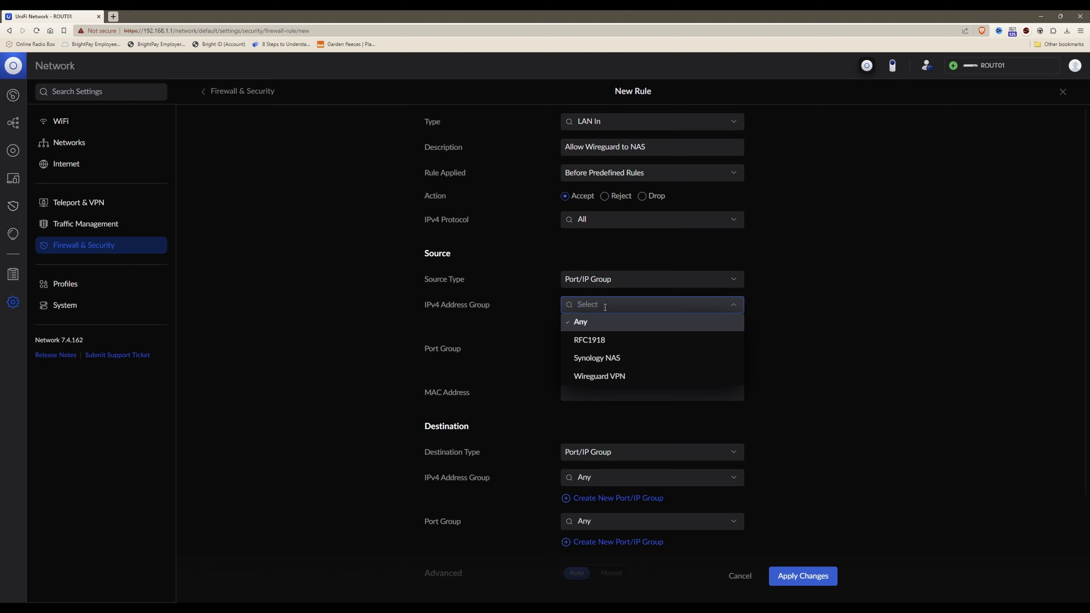
pyautogui.click(613, 380)
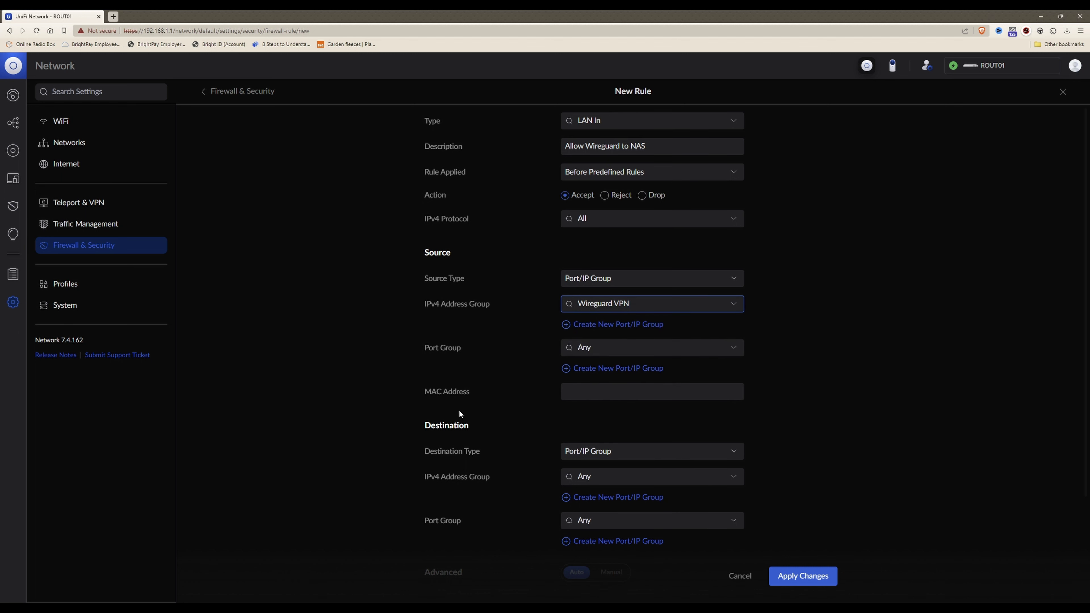
# - Set the rule's destination IPv4 address group to Synology NAS and apply the changes
pyautogui.scroll(-2, 436, 374)
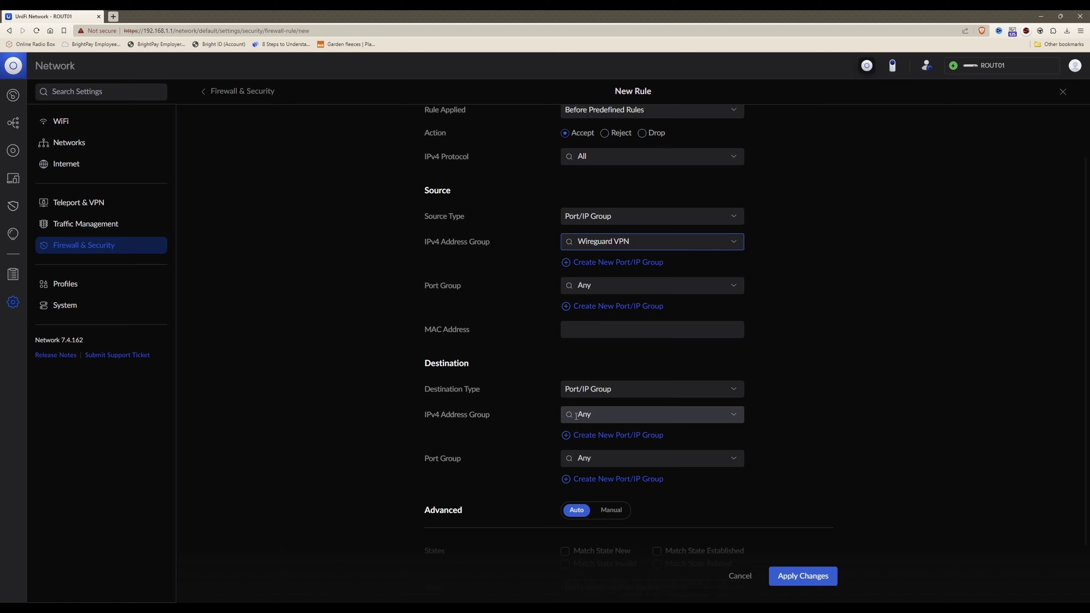
pyautogui.click(605, 416)
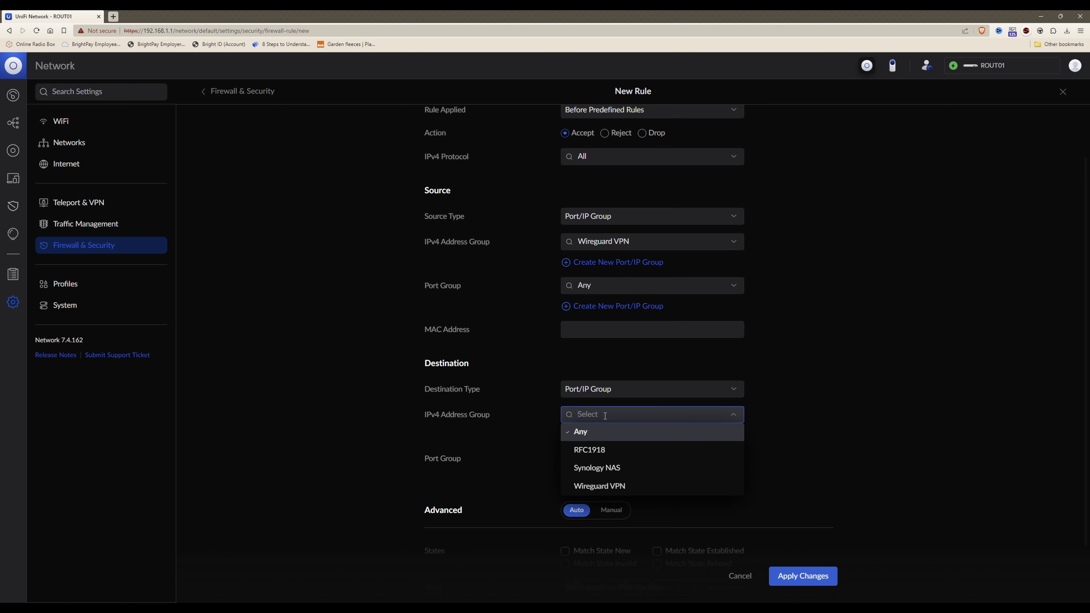
pyautogui.click(598, 466)
pyautogui.scroll(-1, 801, 421)
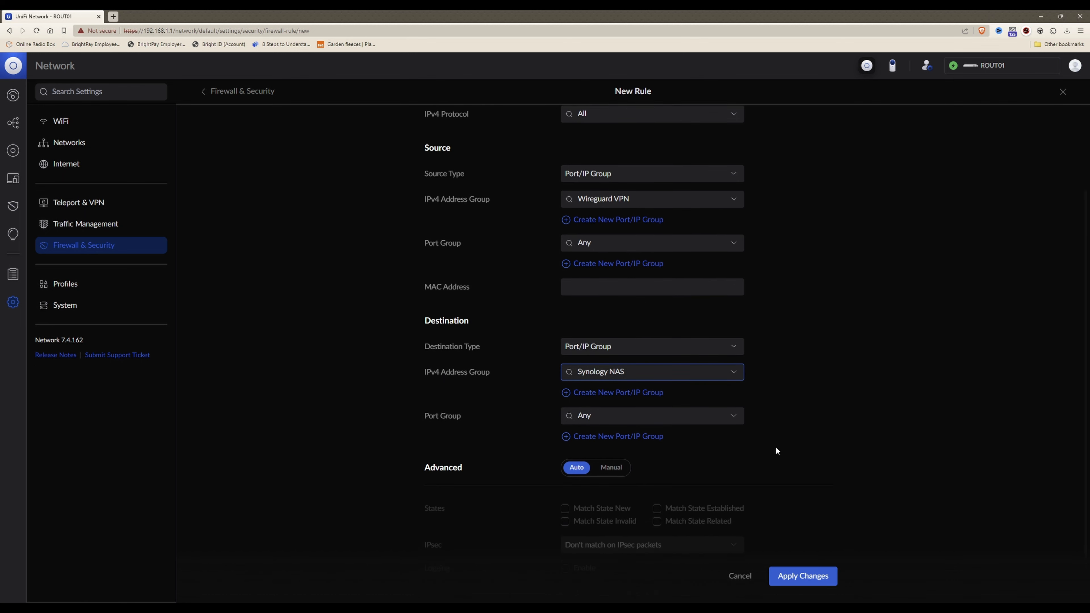
pyautogui.click(815, 581)
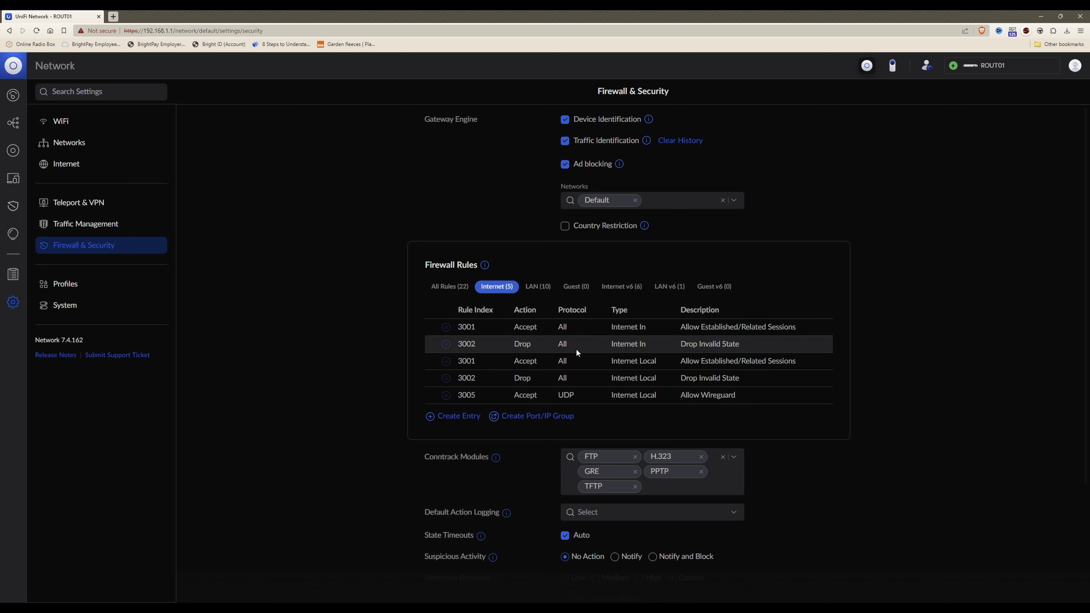
# - Start another firewall rule of type LAN In, described as "Allow NAS to Wireguard", with the action Accept
pyautogui.click(458, 416)
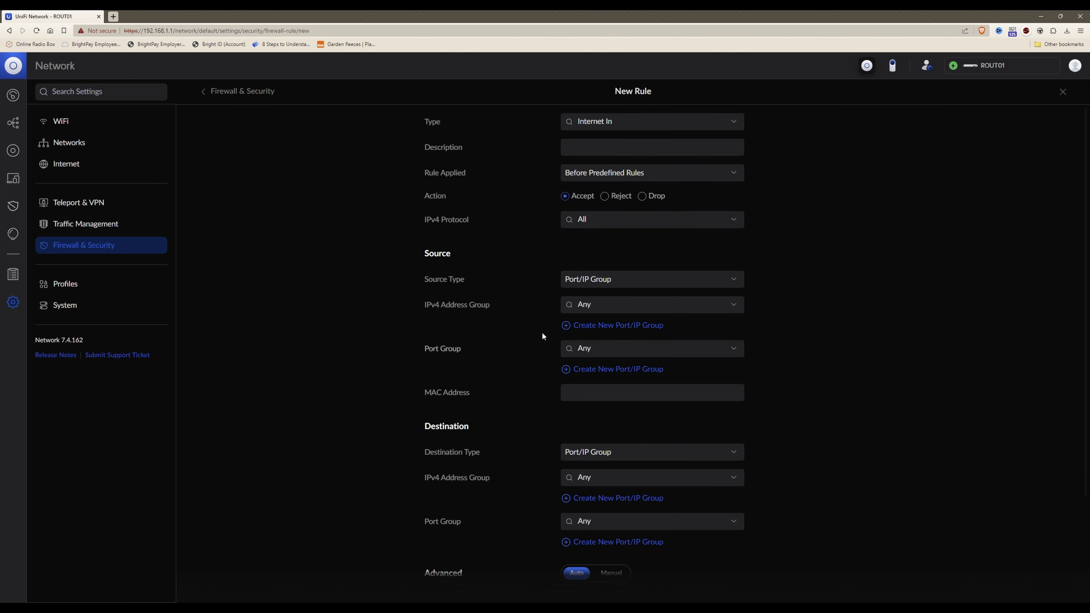
pyautogui.click(635, 121)
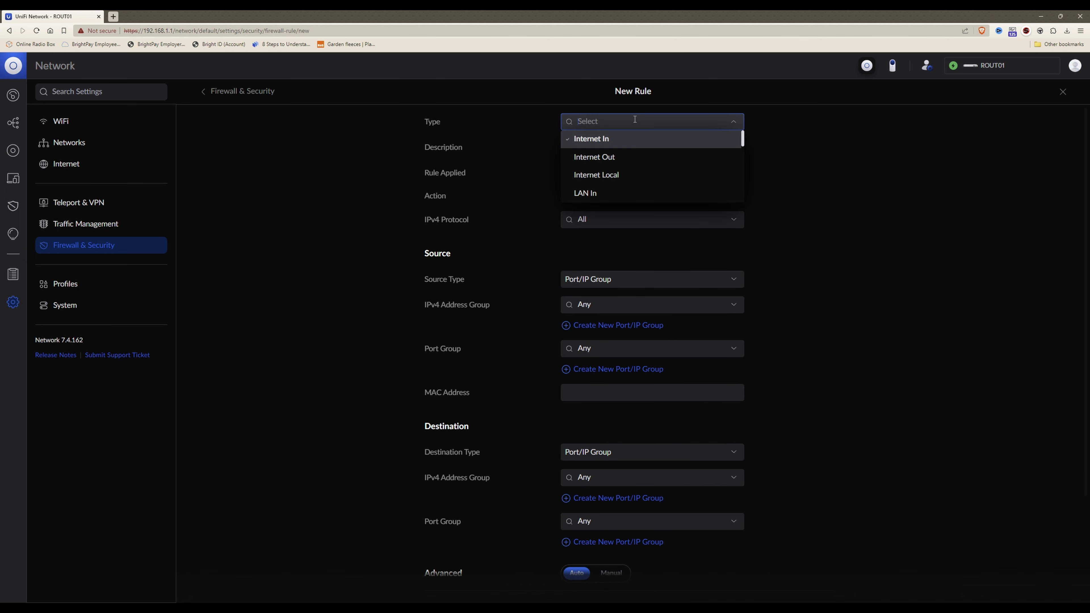
pyautogui.click(598, 193)
pyautogui.click(636, 148)
pyautogui.write('Al')
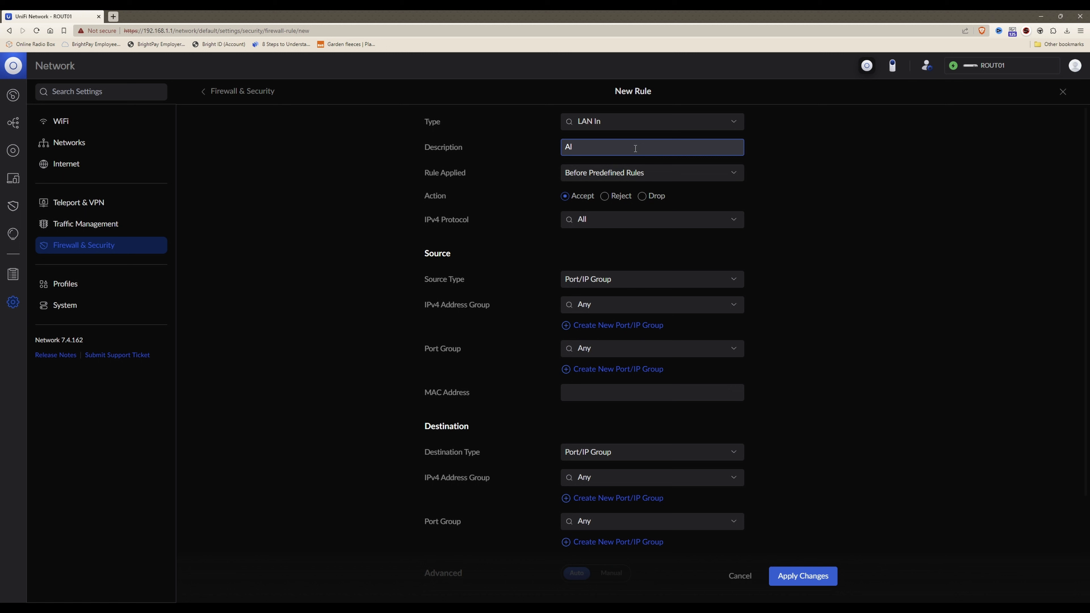
pyautogui.write('low NAS to Wireguard')
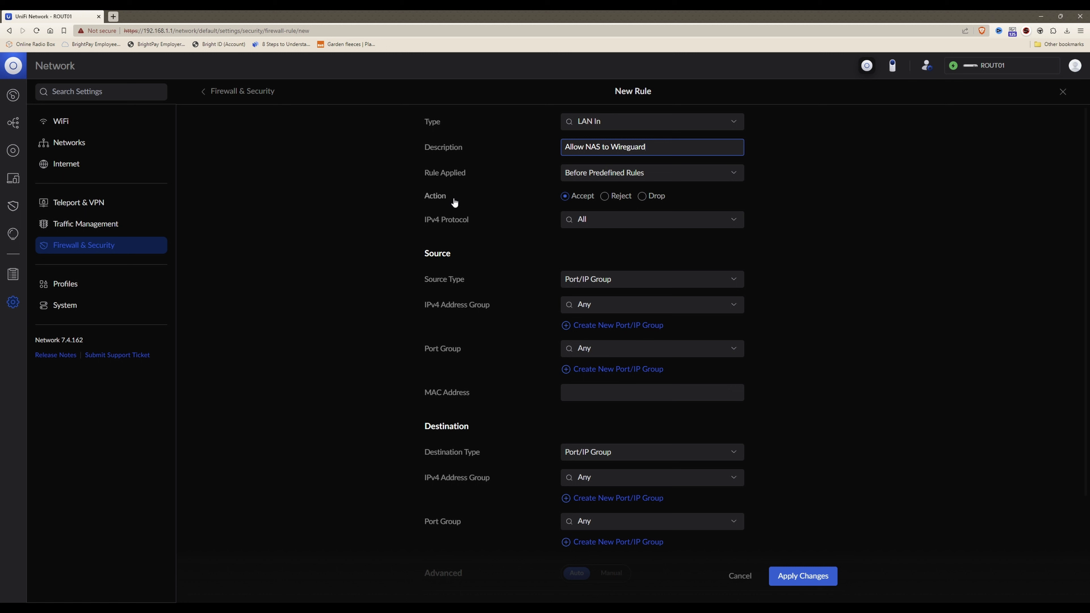
pyautogui.click(568, 200)
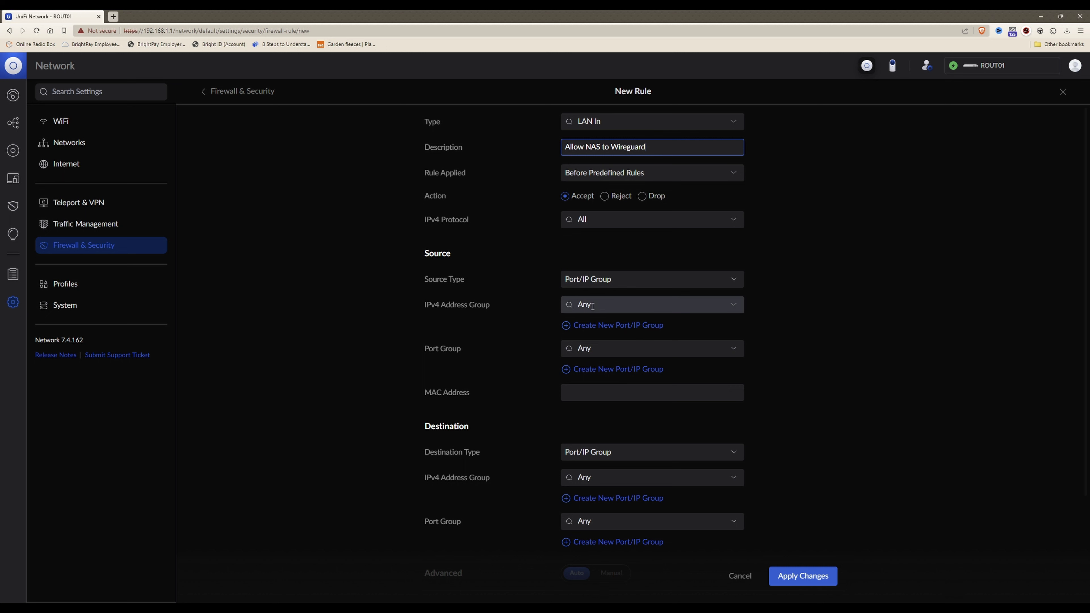
# - Set the rule's source address group to Synology NAS and its destination address group to Wireguard VPN, and apply the changes
pyautogui.click(619, 306)
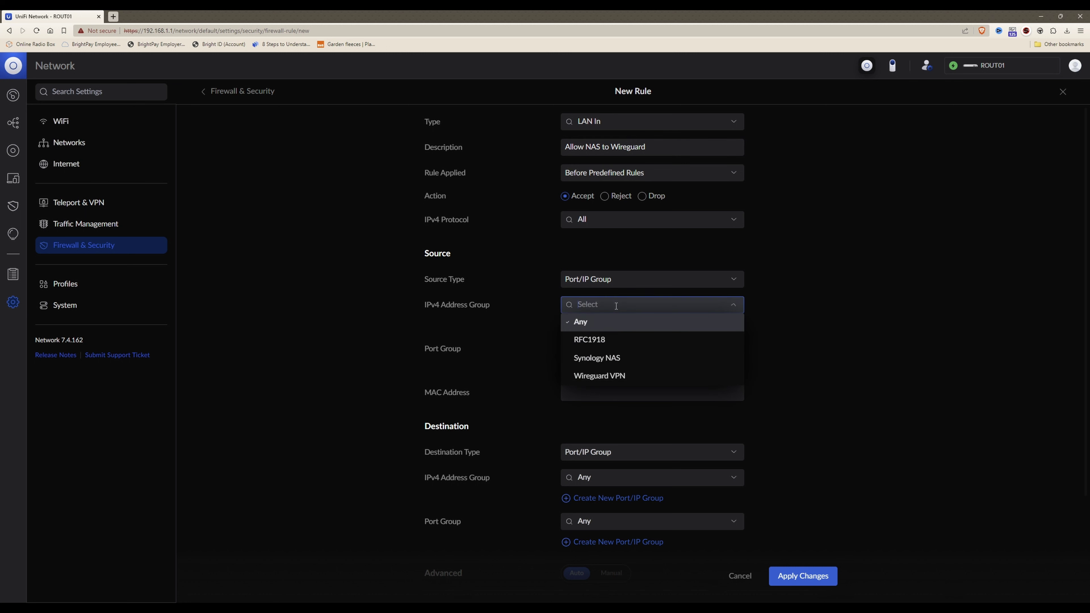
pyautogui.click(613, 360)
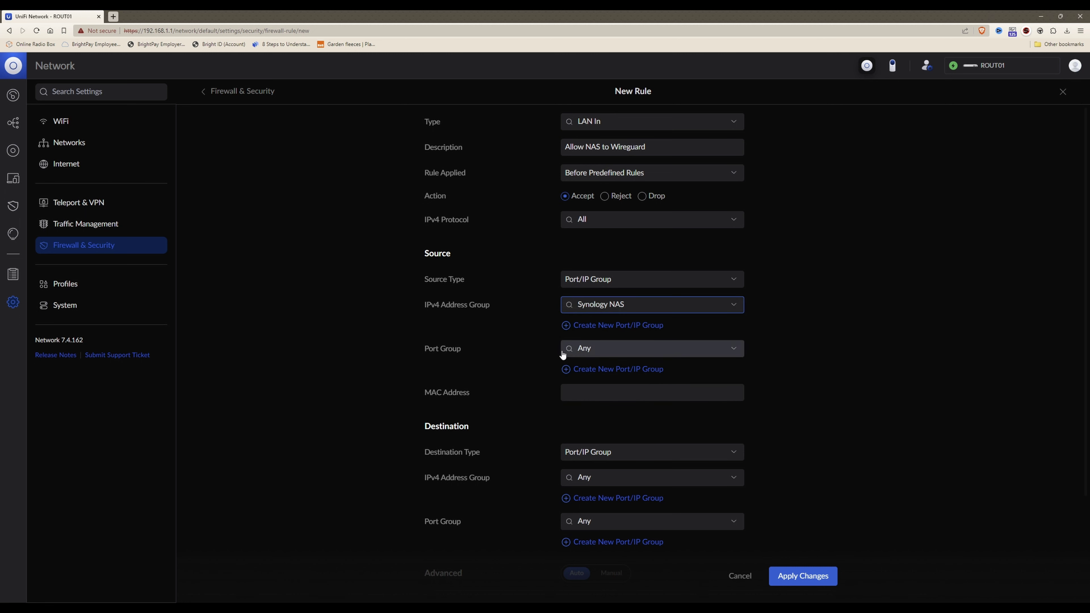
pyautogui.scroll(-1, 525, 393)
pyautogui.scroll(-2, 525, 394)
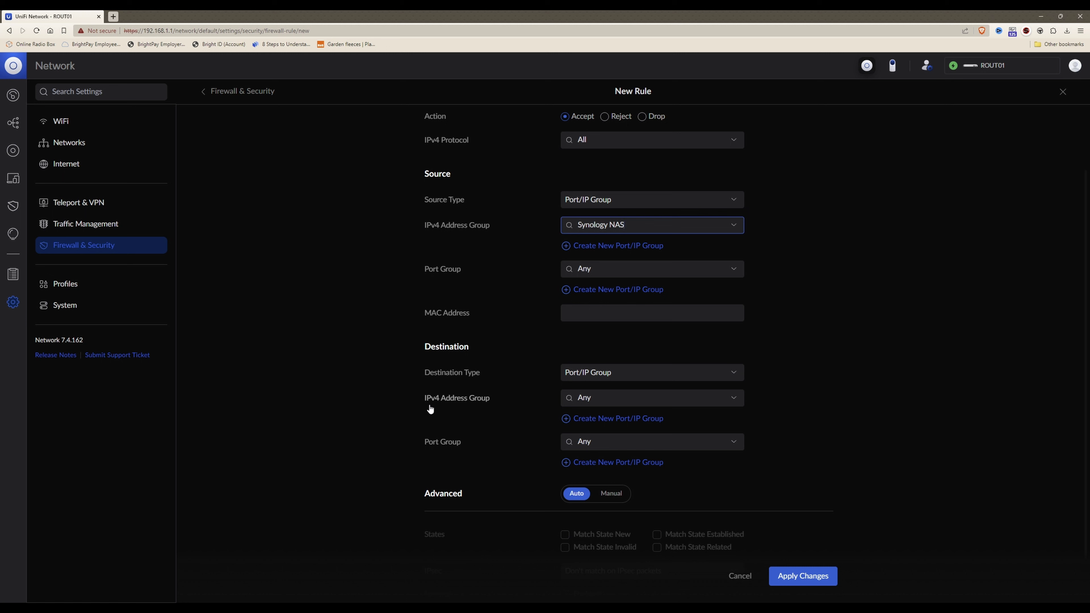
pyautogui.click(600, 402)
pyautogui.click(608, 470)
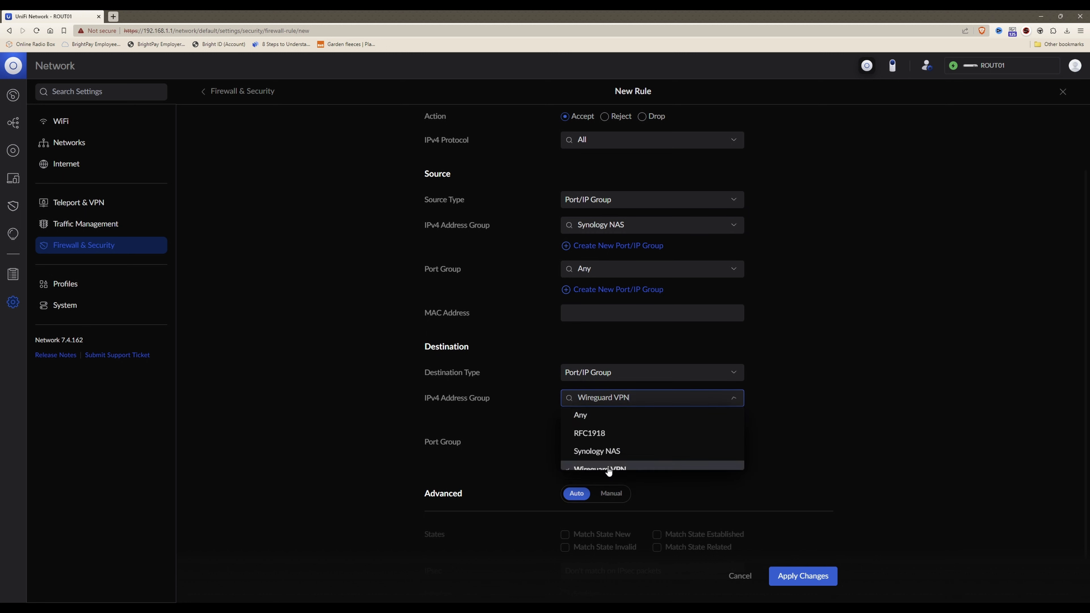
pyautogui.scroll(2, 842, 361)
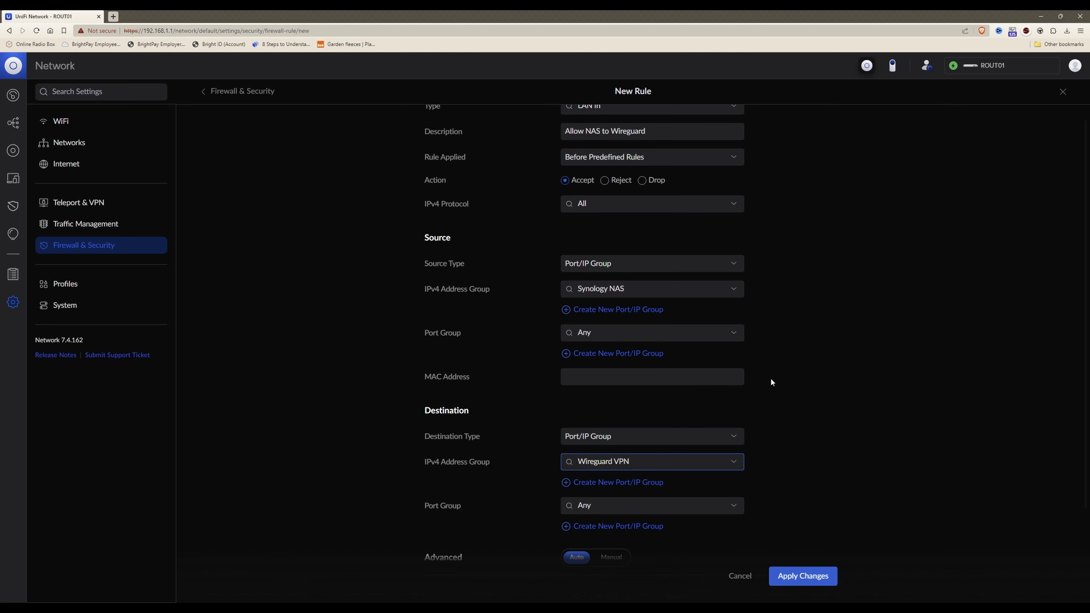
pyautogui.scroll(-3, 690, 475)
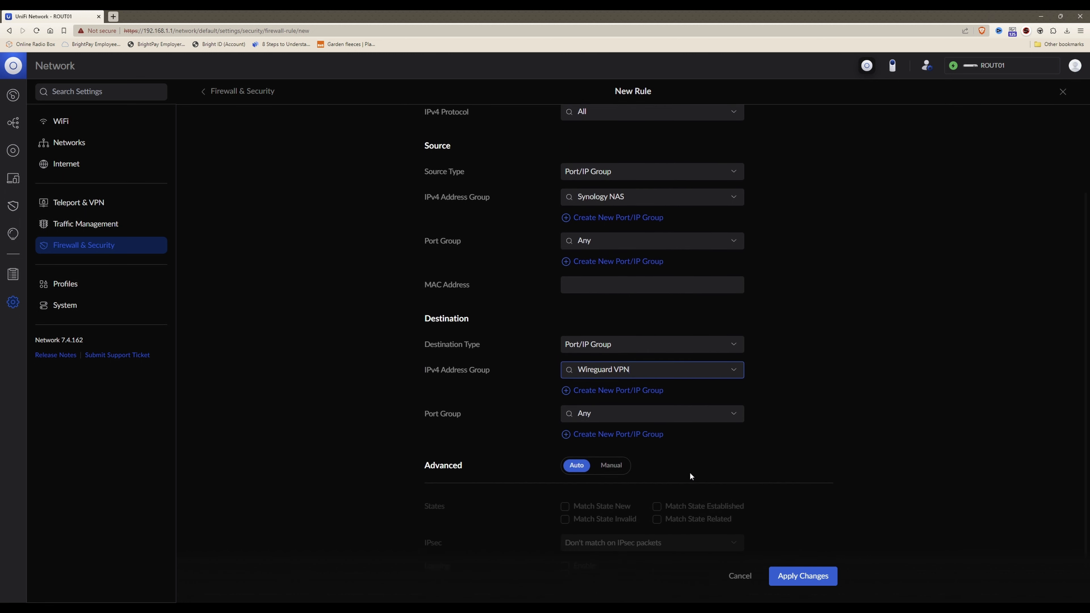
pyautogui.scroll(-1, 690, 472)
pyautogui.click(814, 585)
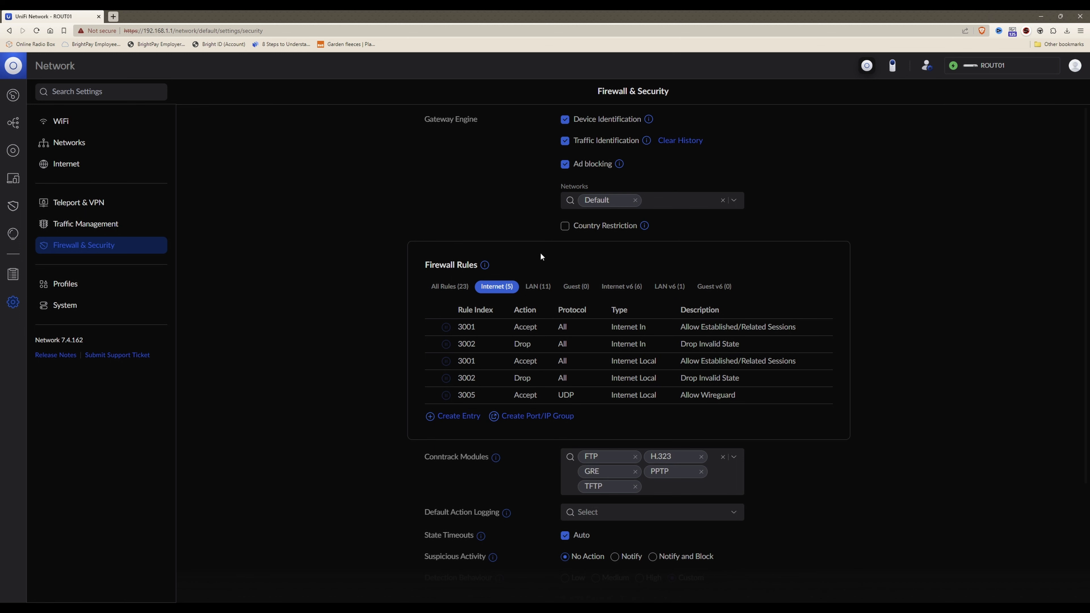
# - Reorder the LAN firewall rules so both "Allow Wireguard to NAS" and "Allow NAS to Wireguard" sit above "Block inter VLAN traffic"
pyautogui.click(543, 288)
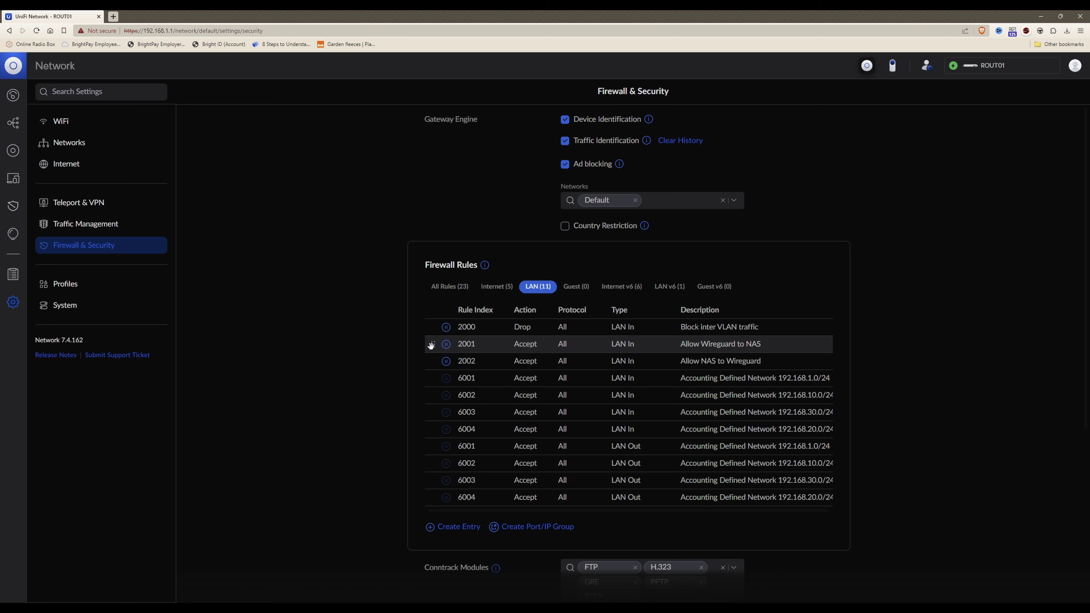
pyautogui.moveTo(431, 344); pyautogui.dragTo(430, 329)
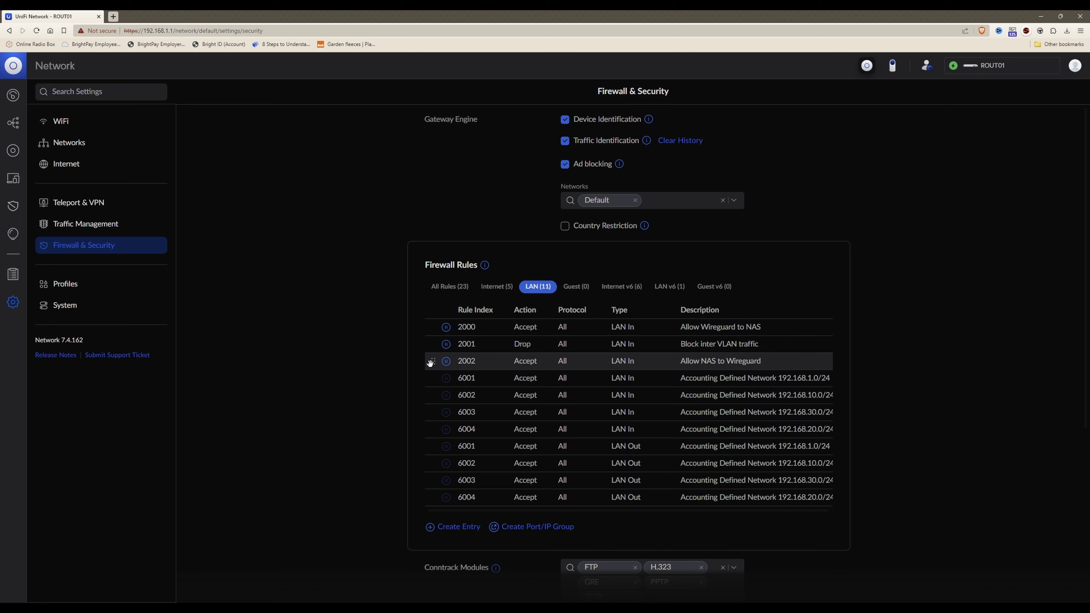
pyautogui.moveTo(430, 363); pyautogui.dragTo(434, 344)
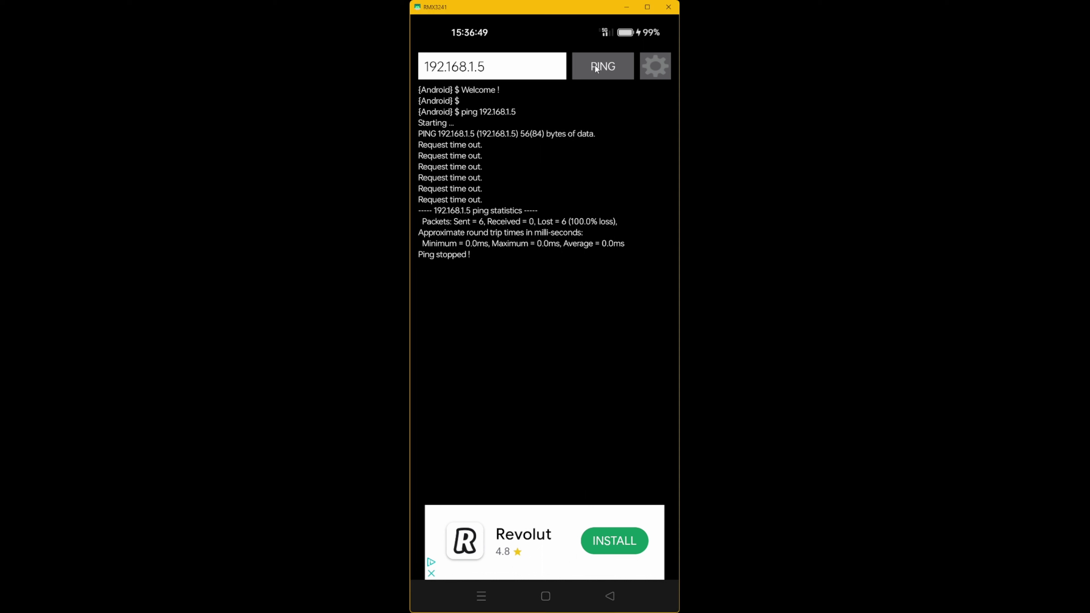
# - Switch to the mirrored Android phone, run another test ping to 192.168.1.5, and stop it after about 20 pings
pyautogui.click(594, 65)
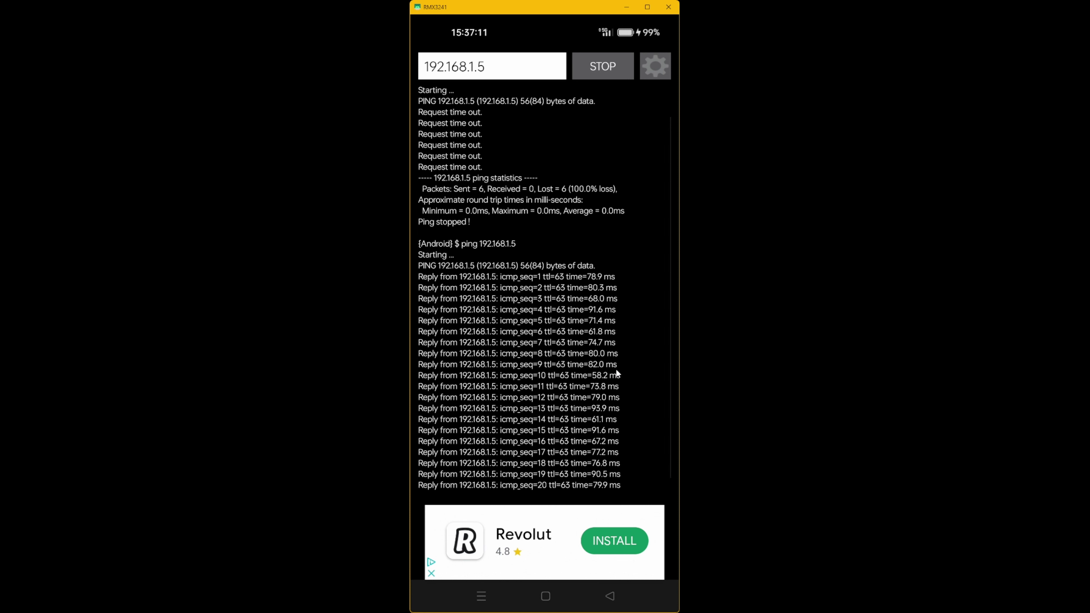
pyautogui.click(603, 68)
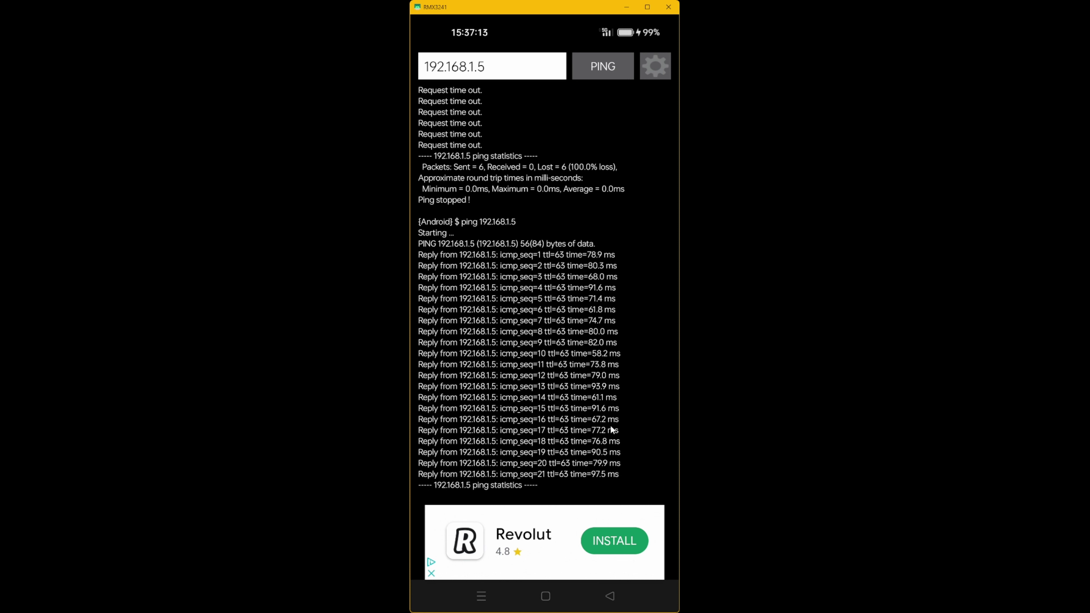